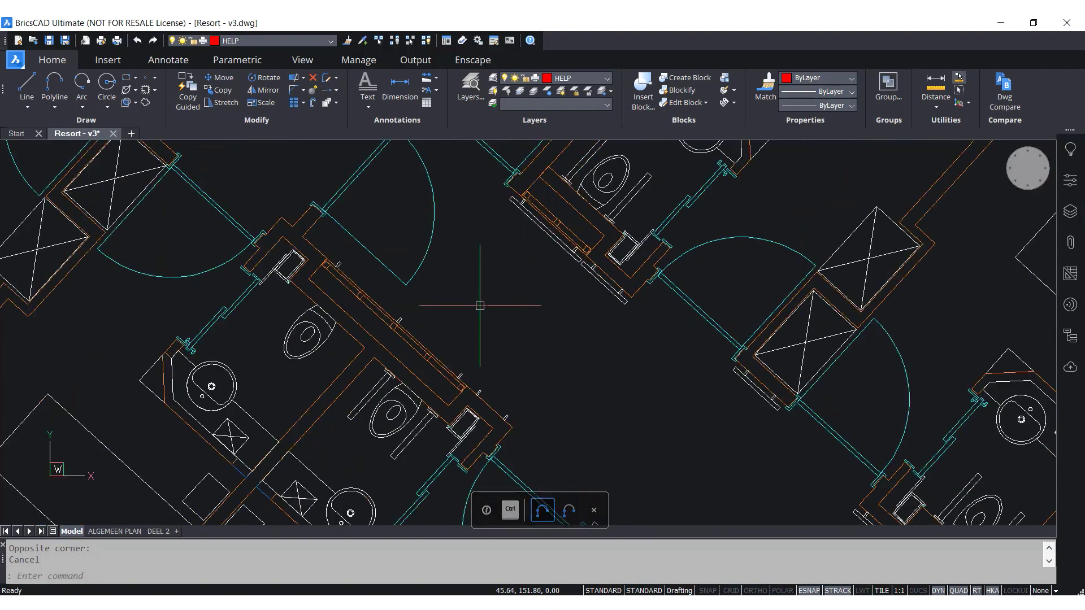
# - Set the UCS origin at the upper corner of the angled wall niche, with the X axis along the wall
pyautogui.scroll(-2, 479, 305)
pyautogui.moveTo(497, 364)
pyautogui.mouseDown(button='middle')
pyautogui.moveTo(513, 302)
pyautogui.moveTo(436, 308)
pyautogui.moveTo(441, 359)
pyautogui.mouseUp(button='middle')
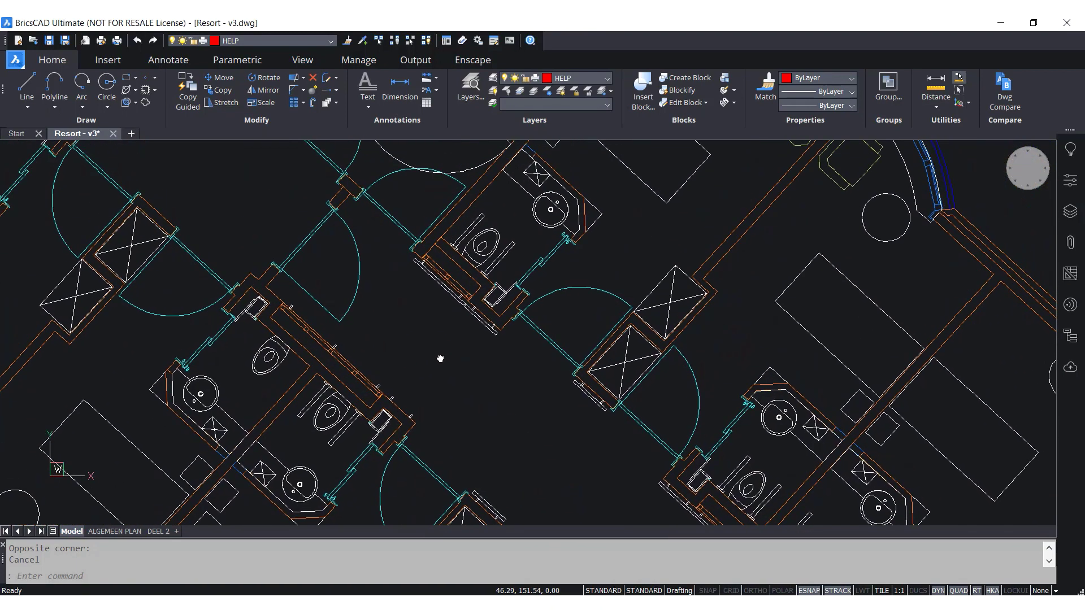
pyautogui.scroll(-3, 413, 318)
pyautogui.scroll(6, 400, 320)
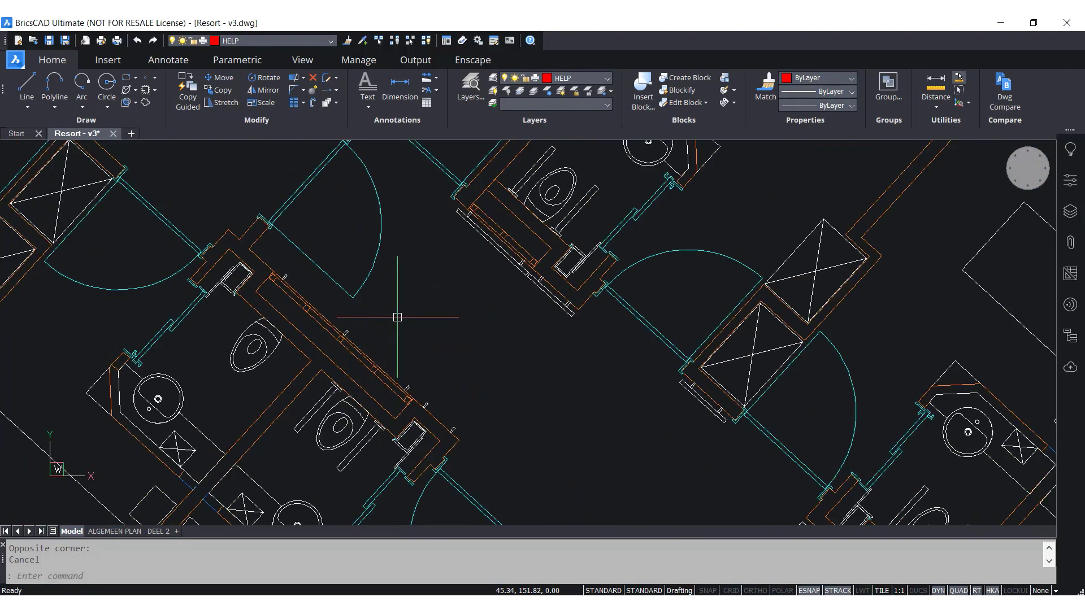
pyautogui.moveTo(388, 320)
pyautogui.mouseDown(button='middle')
pyautogui.moveTo(412, 333)
pyautogui.moveTo(515, 257)
pyautogui.moveTo(534, 282)
pyautogui.mouseUp(button='middle')
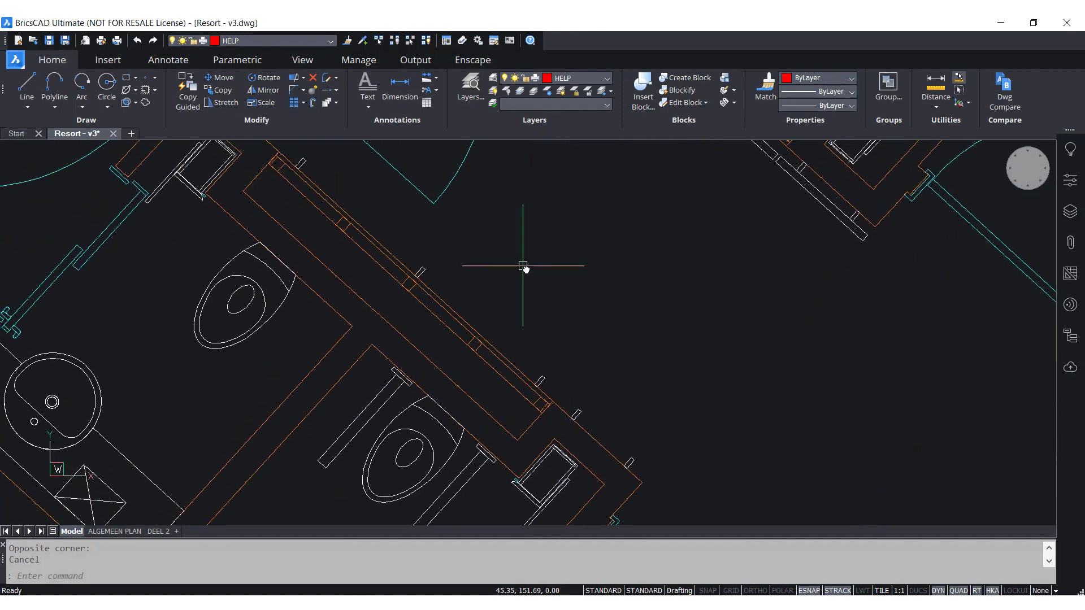
pyautogui.moveTo(525, 230); pyautogui.dragTo(506, 260, button='middle')
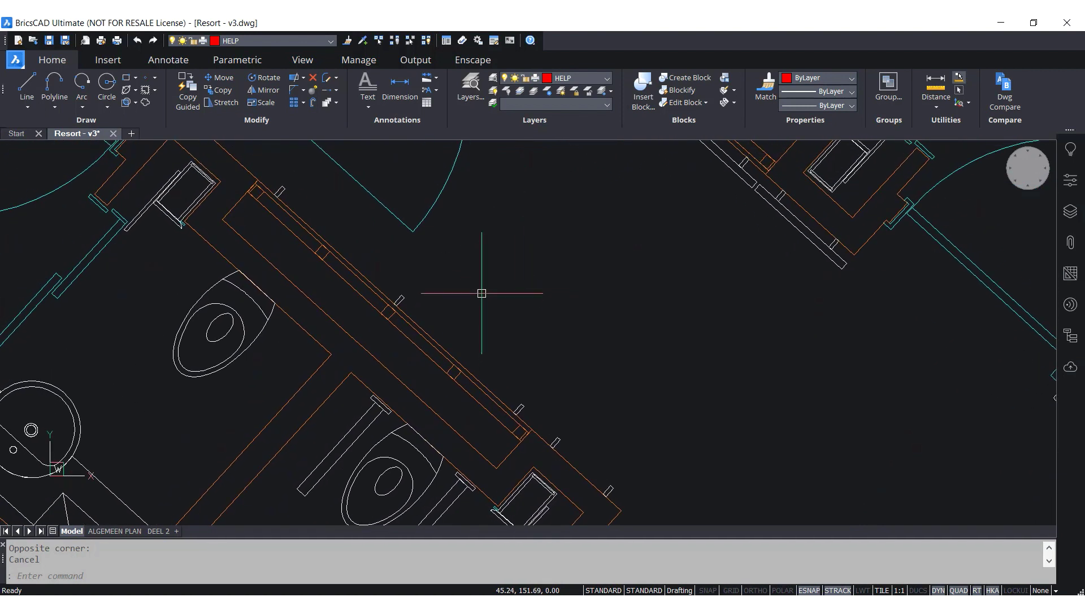
pyautogui.press('Return')
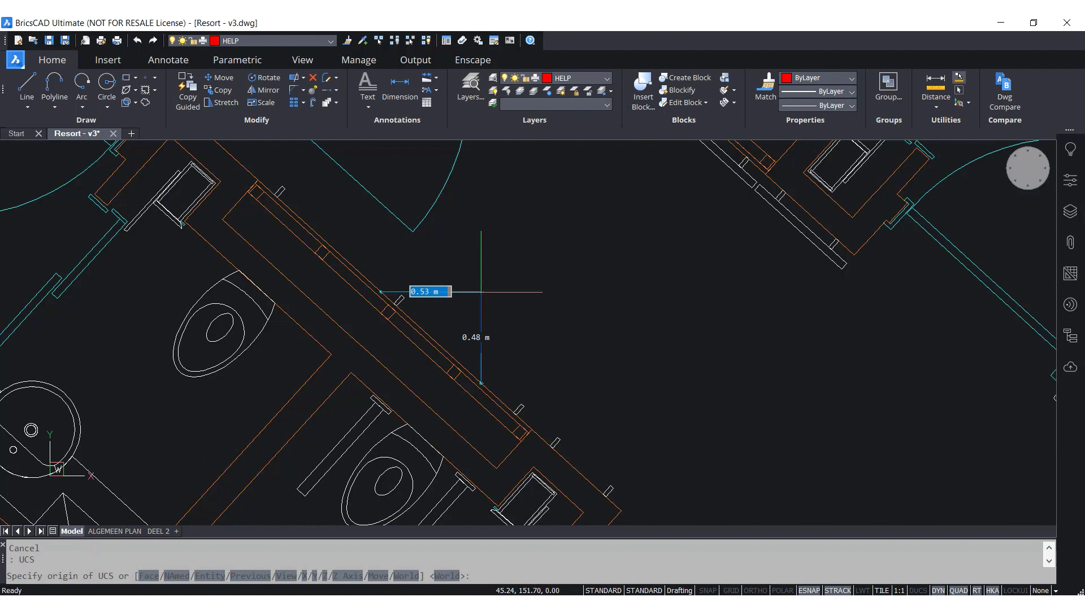
pyautogui.scroll(5, 240, 192)
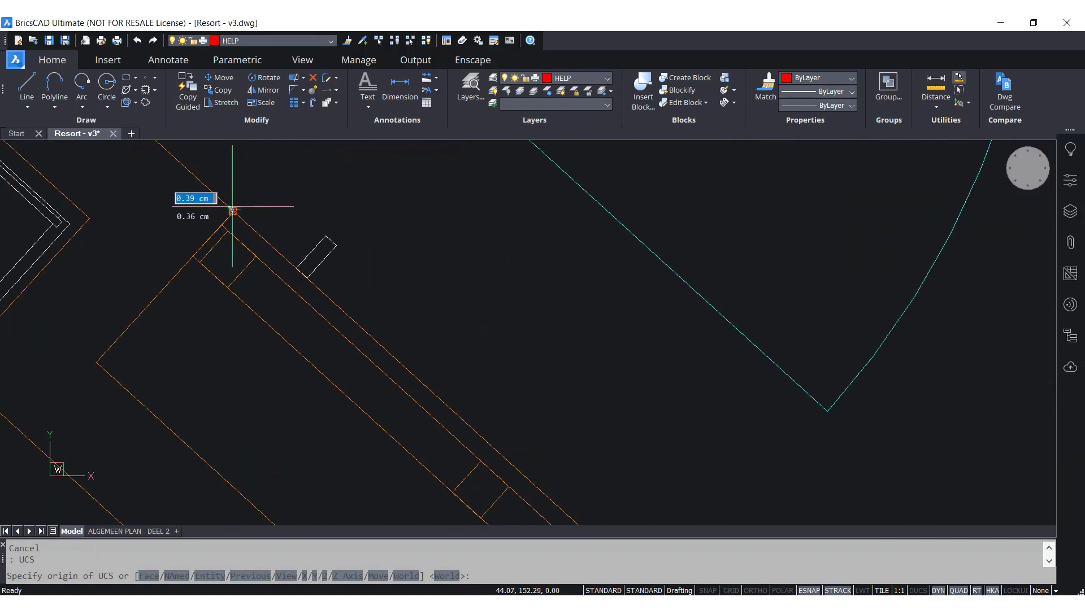
pyautogui.click(235, 213)
pyautogui.click(367, 334)
pyautogui.press('Return')
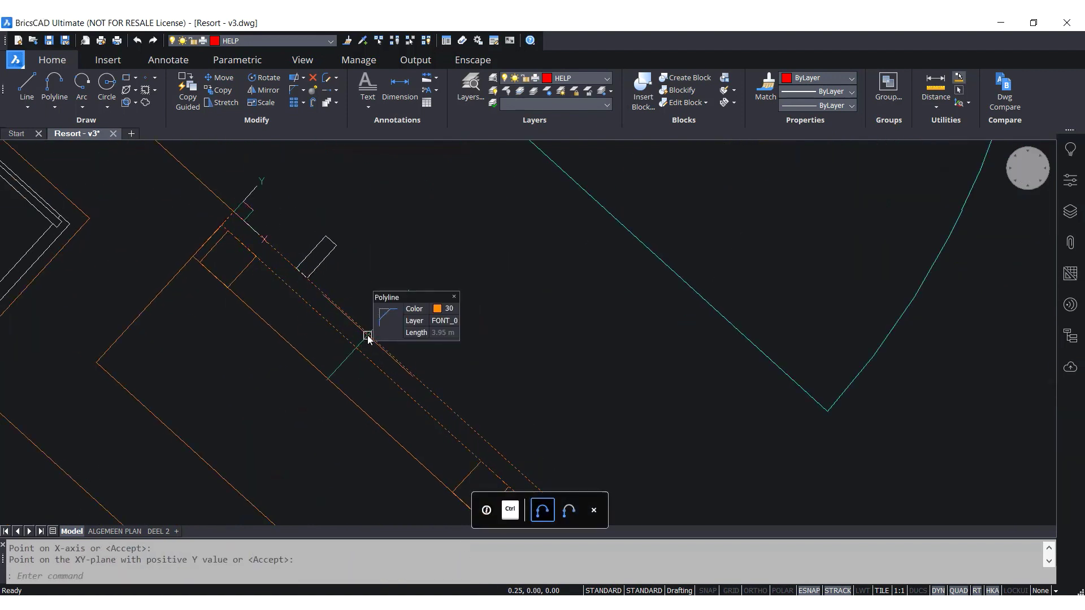
# - Switch to the plan view of the current UCS and bring the wall niche between the bathrooms into view
pyautogui.write('PLAN')
pyautogui.press('Return')
pyautogui.press('Return')
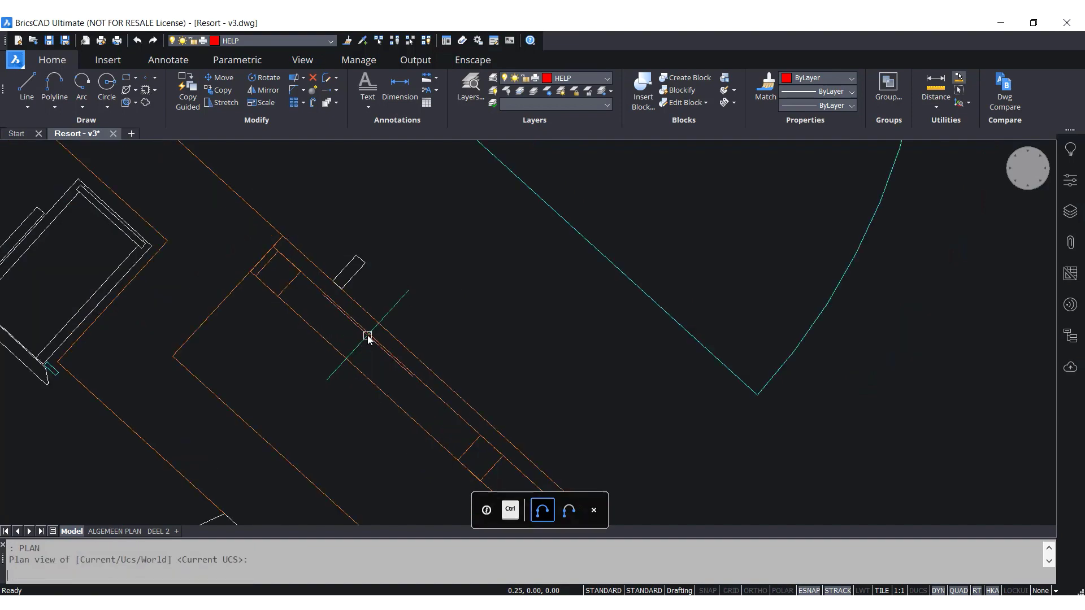
pyautogui.scroll(5, 362, 316)
pyautogui.scroll(6, 508, 339)
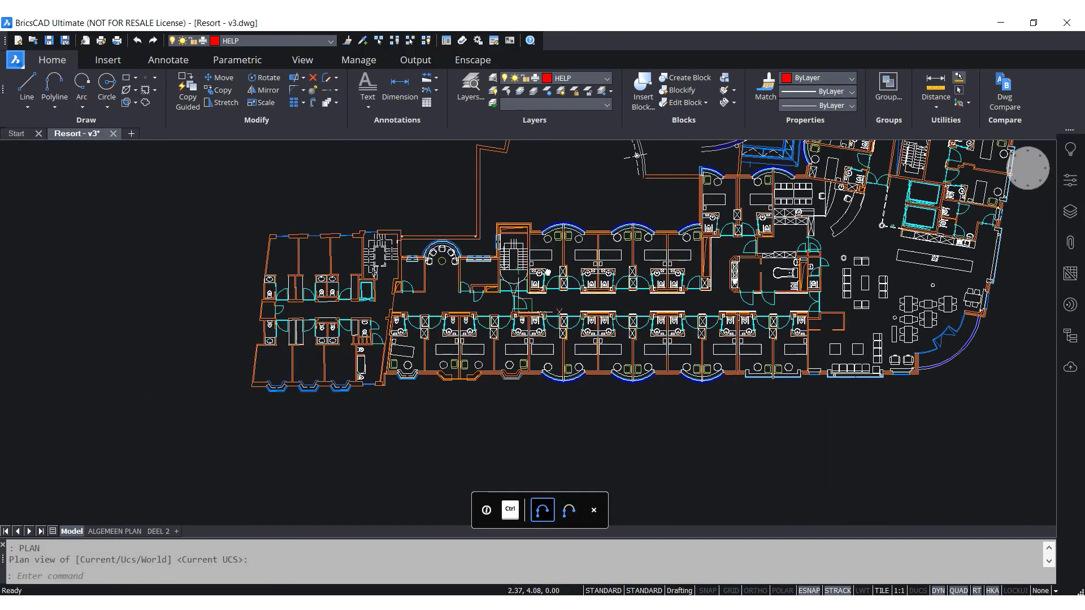
pyautogui.scroll(6, 529, 272)
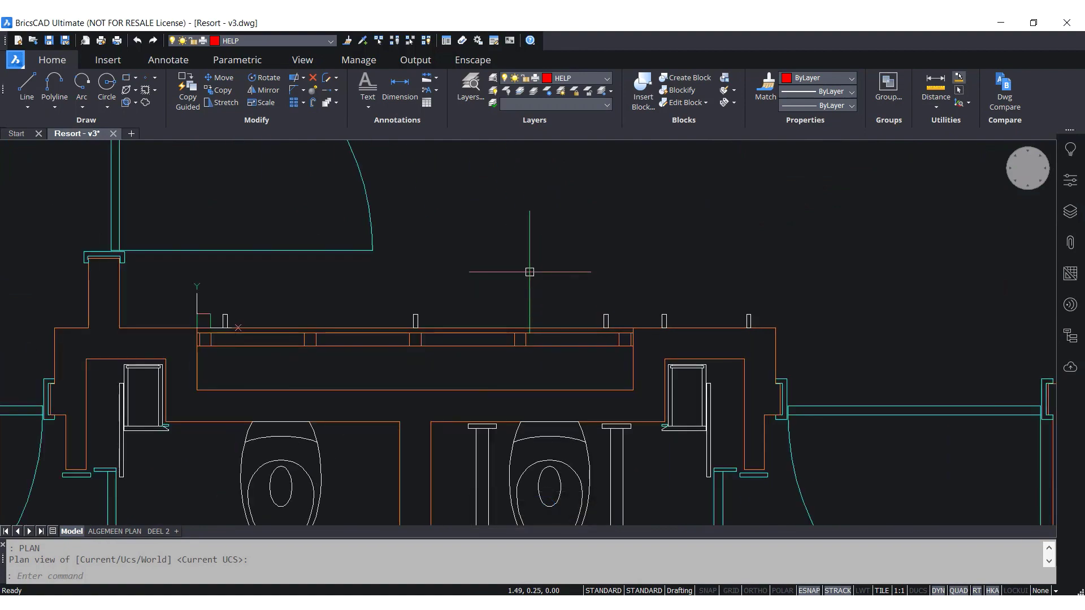
# - Reset the UCS to World and restore the matching plan view
pyautogui.write('ucs')
pyautogui.press('Return')
pyautogui.write('PLA')
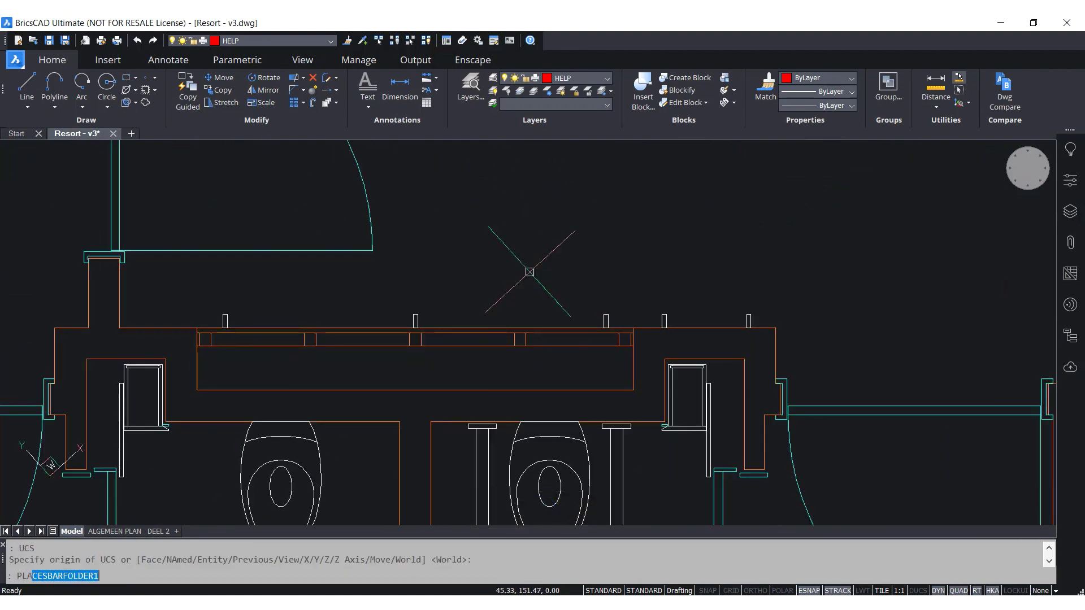
pyautogui.write('N')
pyautogui.press('Return')
pyautogui.press('Return')
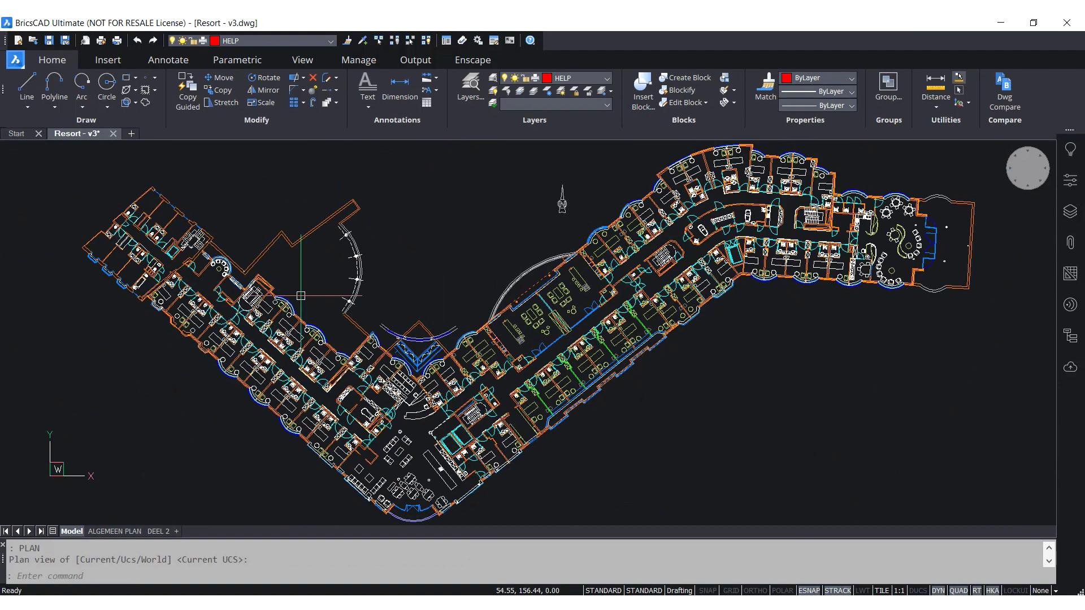
# - Turn on the dynamic UCS and enable DUCS on other entities
pyautogui.scroll(3, 301, 295)
pyautogui.moveTo(294, 341)
pyautogui.mouseDown(button='middle')
pyautogui.moveTo(446, 249)
pyautogui.moveTo(452, 226)
pyautogui.mouseUp(button='middle')
pyautogui.moveTo(487, 212); pyautogui.dragTo(716, 257, button='middle')
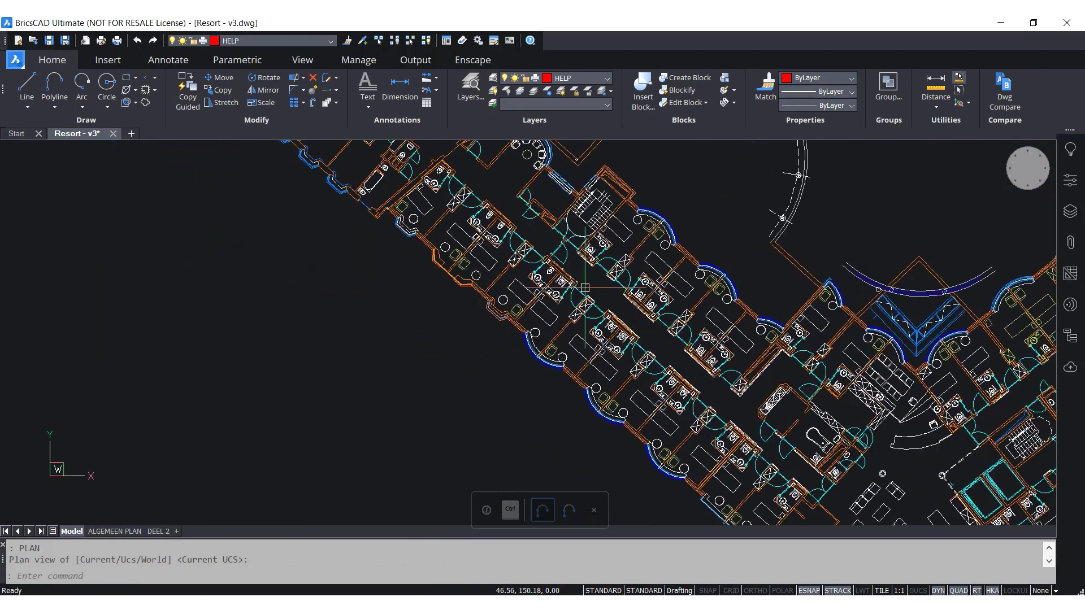
pyautogui.scroll(3, 585, 288)
pyautogui.moveTo(605, 275)
pyautogui.mouseDown(button='middle')
pyautogui.moveTo(451, 312)
pyautogui.moveTo(349, 305)
pyautogui.moveTo(365, 271)
pyautogui.mouseUp(button='middle')
pyautogui.scroll(1, 427, 281)
pyautogui.scroll(3, 318, 260)
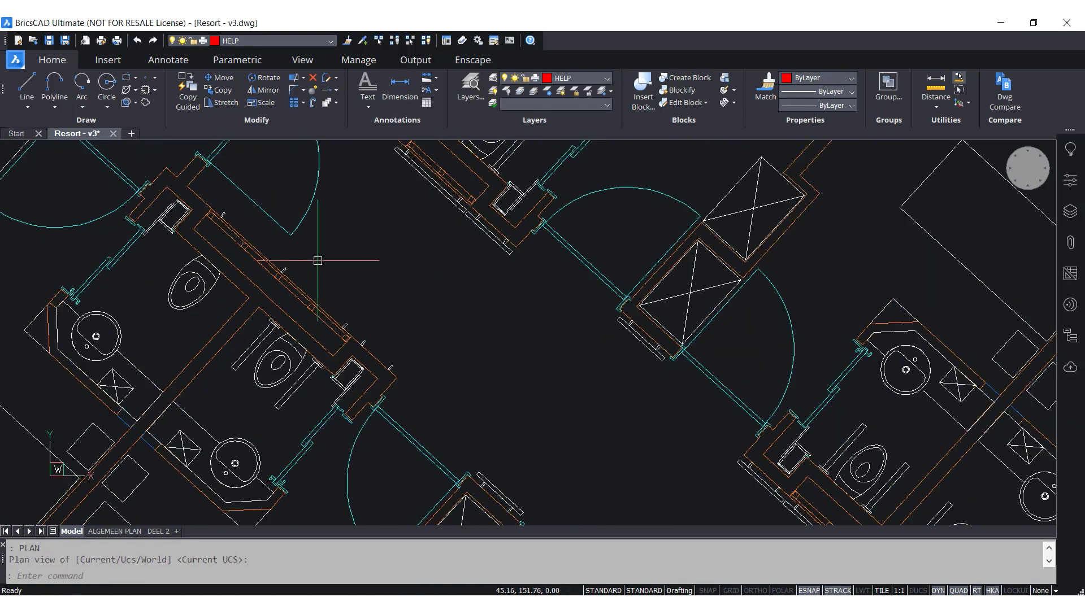
pyautogui.rightClick(920, 591)
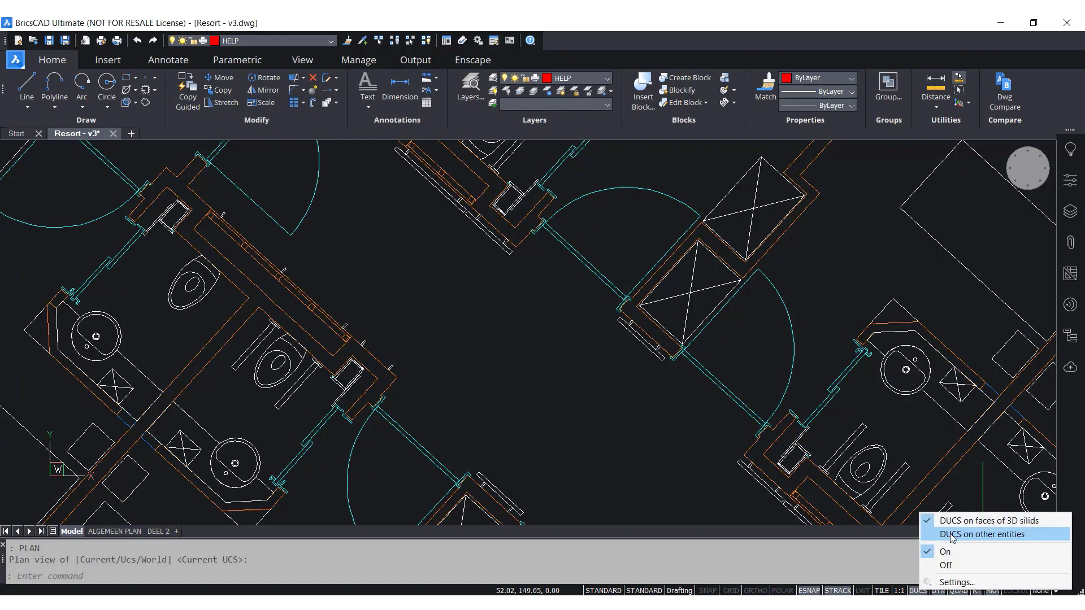
pyautogui.click(982, 535)
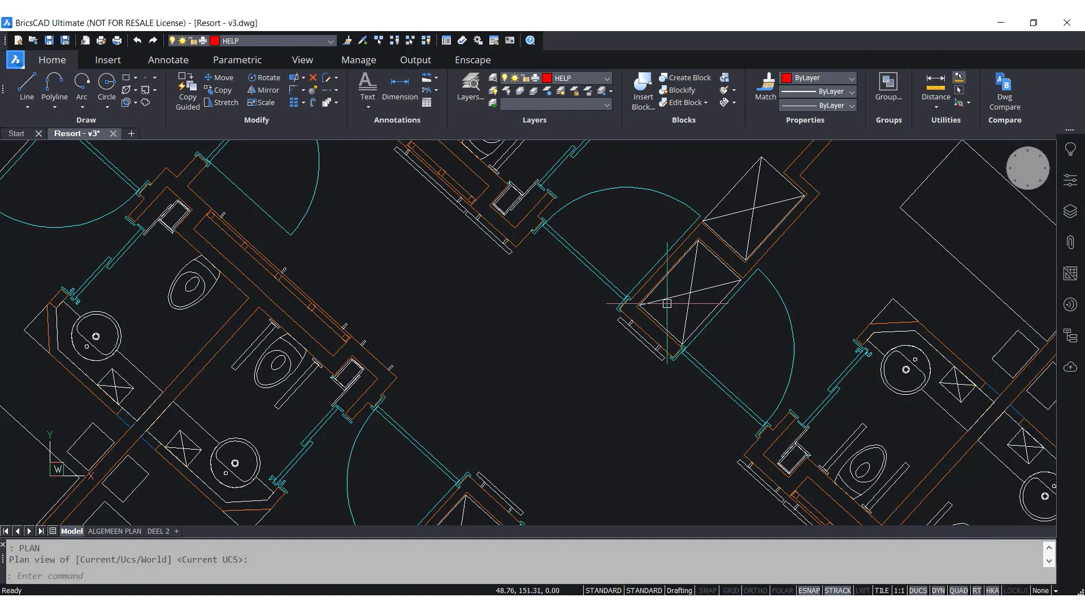
# - Draw a narrow rectangle about 1.94 m long across the outer ends of the wall brackets, aligned with the angled niche wall by dynamic UCS
pyautogui.scroll(5, 207, 223)
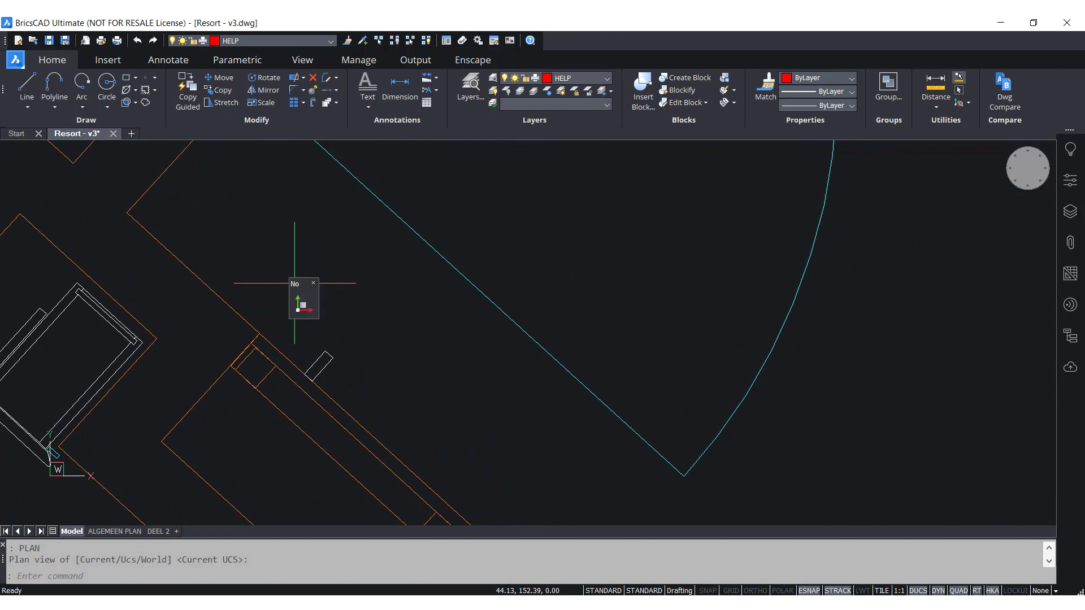
pyautogui.click(337, 302)
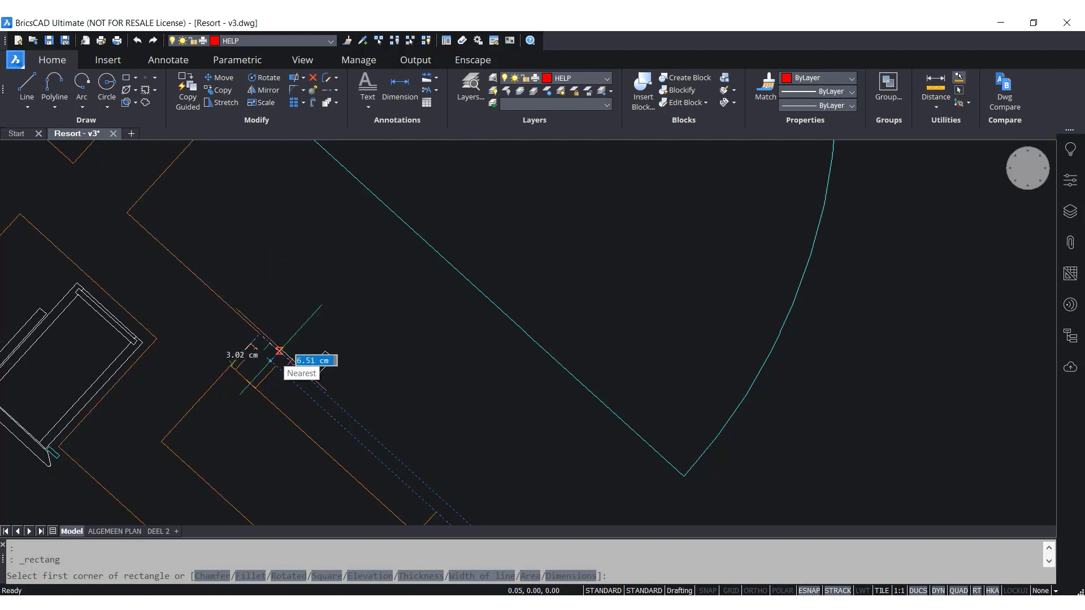
pyautogui.scroll(4, 281, 350)
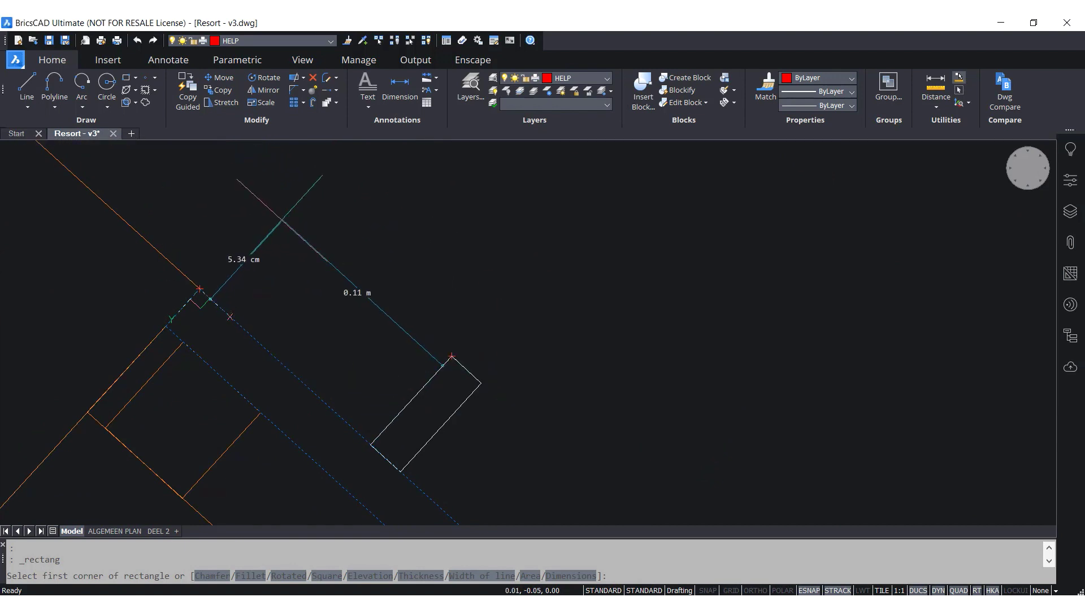
pyautogui.click(281, 201)
pyautogui.scroll(-6, 276, 202)
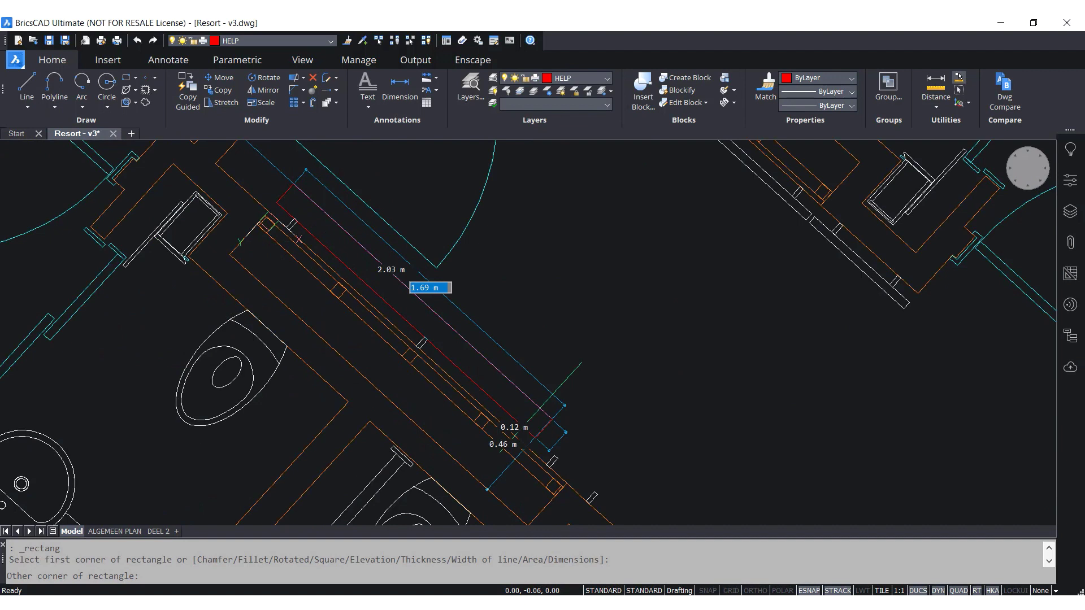
pyautogui.scroll(5, 565, 435)
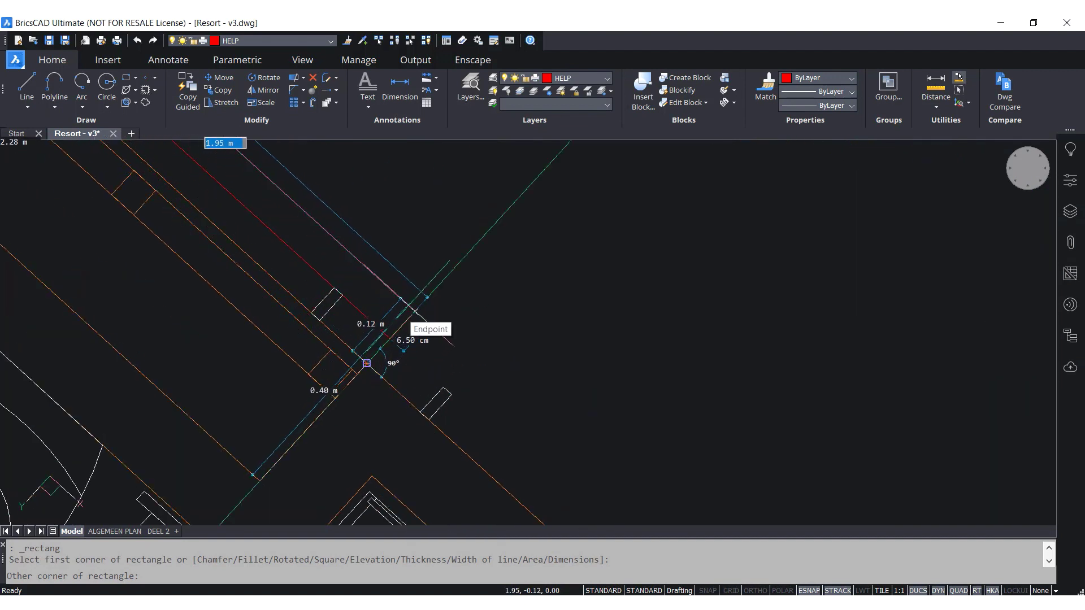
pyautogui.press('Tab')
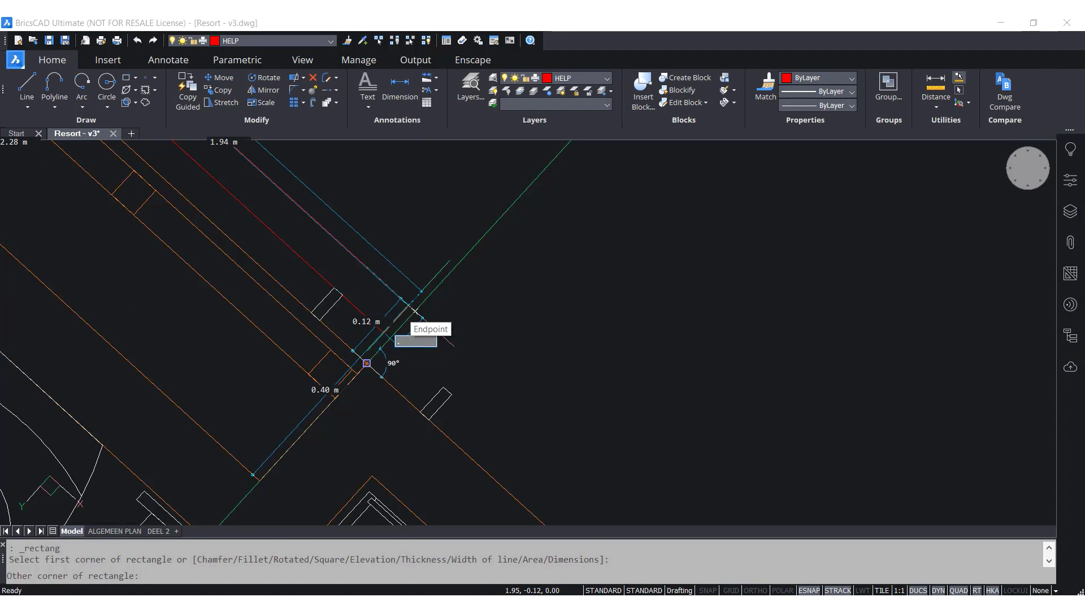
pyautogui.press('Return')
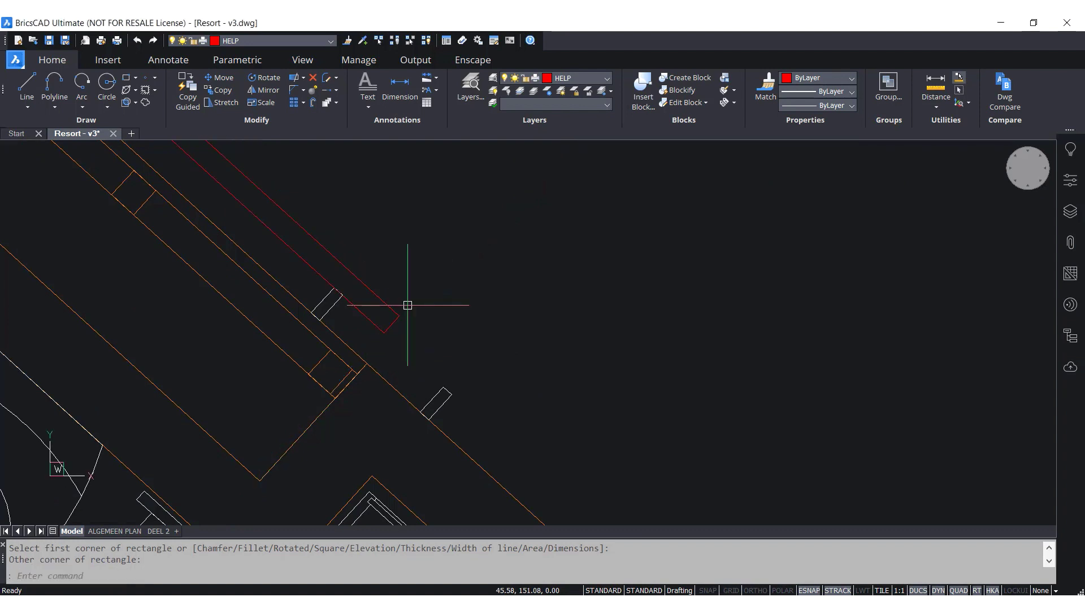
# - Insert the Lounge_Sofa block in the corner of the bedroom beside the bed, aligned with the angled wall by dynamic UCS
pyautogui.moveTo(408, 305)
pyautogui.mouseDown(button='middle')
pyautogui.moveTo(460, 356)
pyautogui.moveTo(491, 344)
pyautogui.moveTo(666, 424)
pyautogui.moveTo(577, 366)
pyautogui.mouseUp(button='middle')
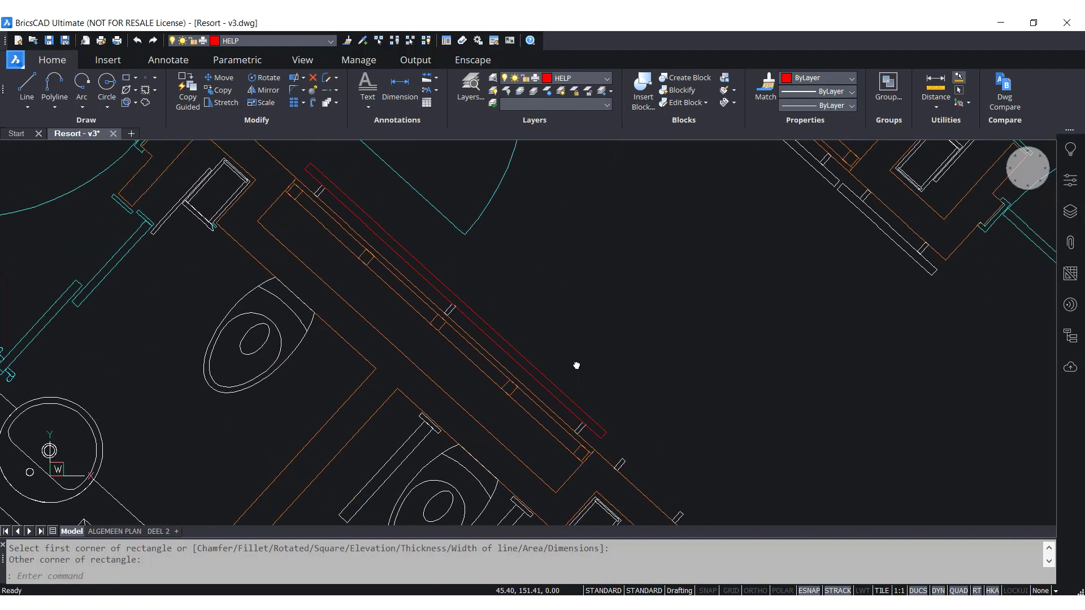
pyautogui.scroll(-2, 586, 348)
pyautogui.moveTo(547, 317); pyautogui.dragTo(485, 185, button='middle')
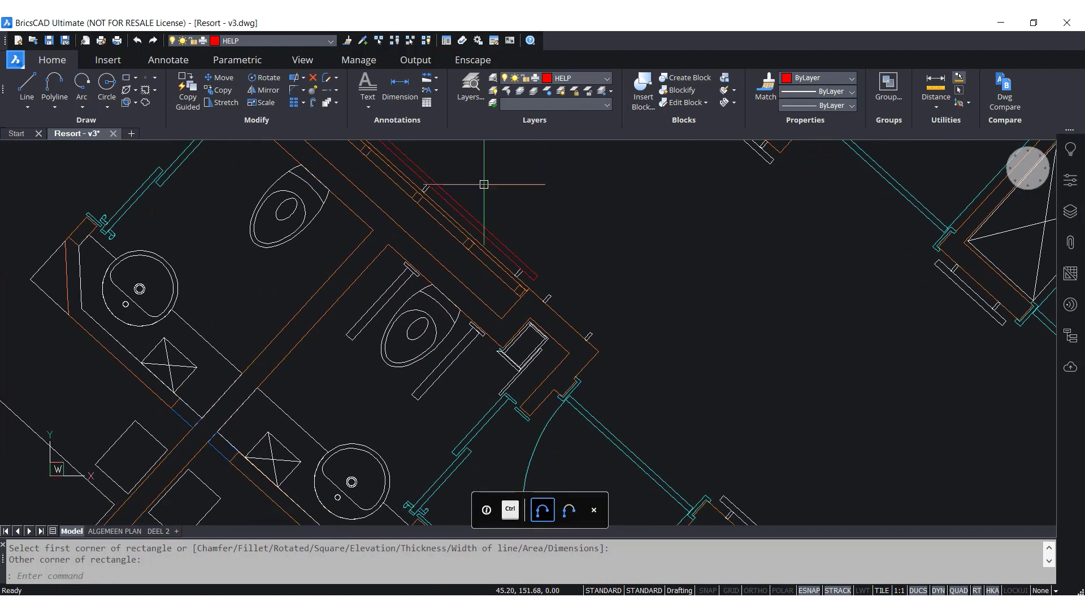
pyautogui.moveTo(395, 434); pyautogui.dragTo(443, 344, button='middle')
pyautogui.scroll(-2, 564, 270)
pyautogui.scroll(-2, 564, 269)
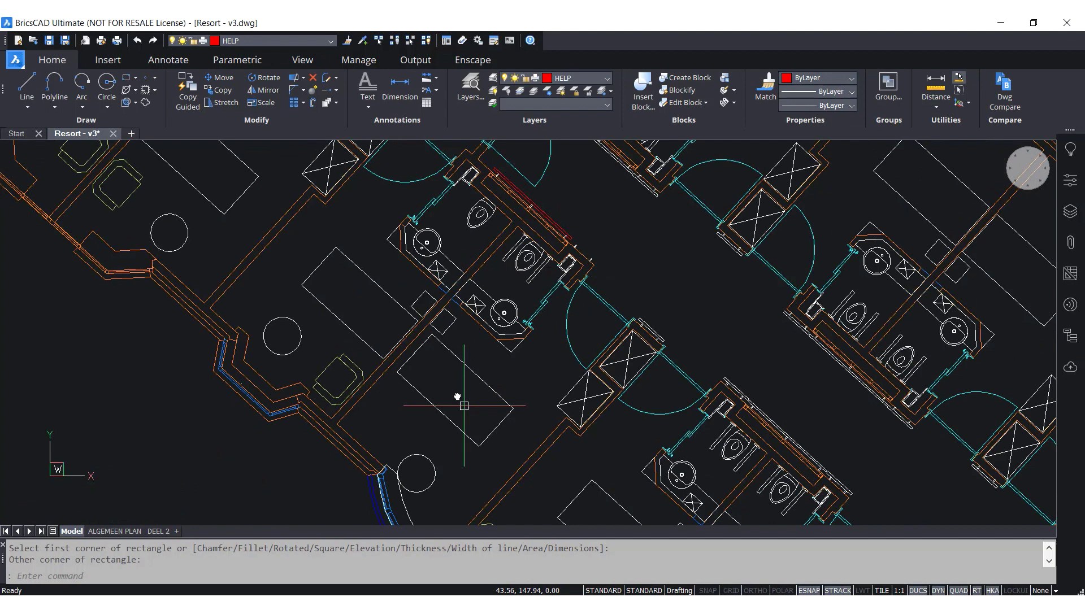
pyautogui.moveTo(458, 397); pyautogui.dragTo(436, 310, button='middle')
pyautogui.scroll(2, 426, 368)
pyautogui.moveTo(426, 368); pyautogui.dragTo(423, 334, button='middle')
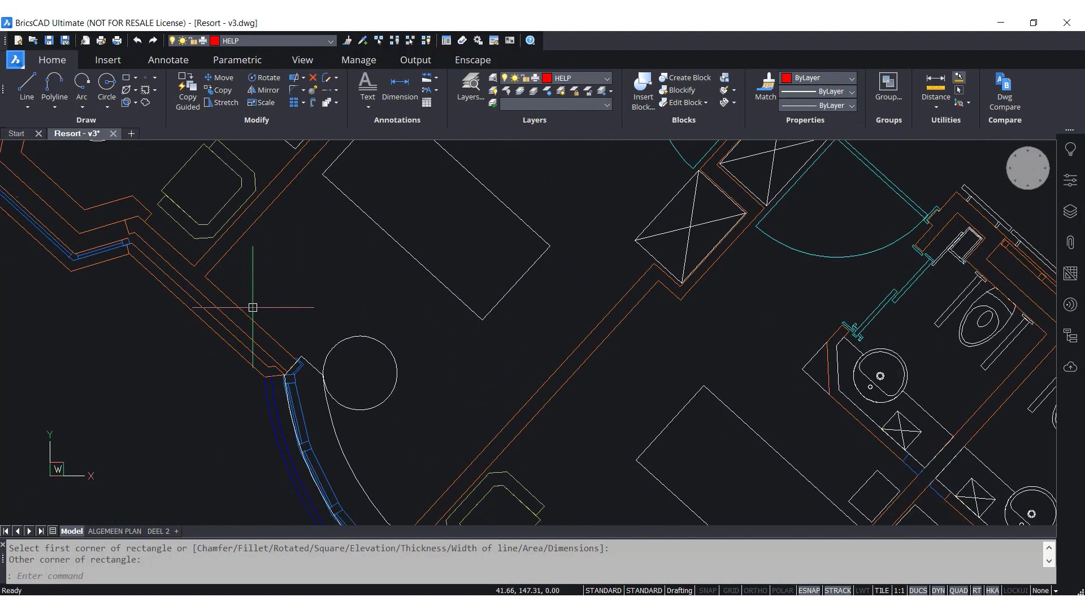
pyautogui.moveTo(332, 247); pyautogui.dragTo(491, 310, button='middle')
pyautogui.scroll(1, 461, 294)
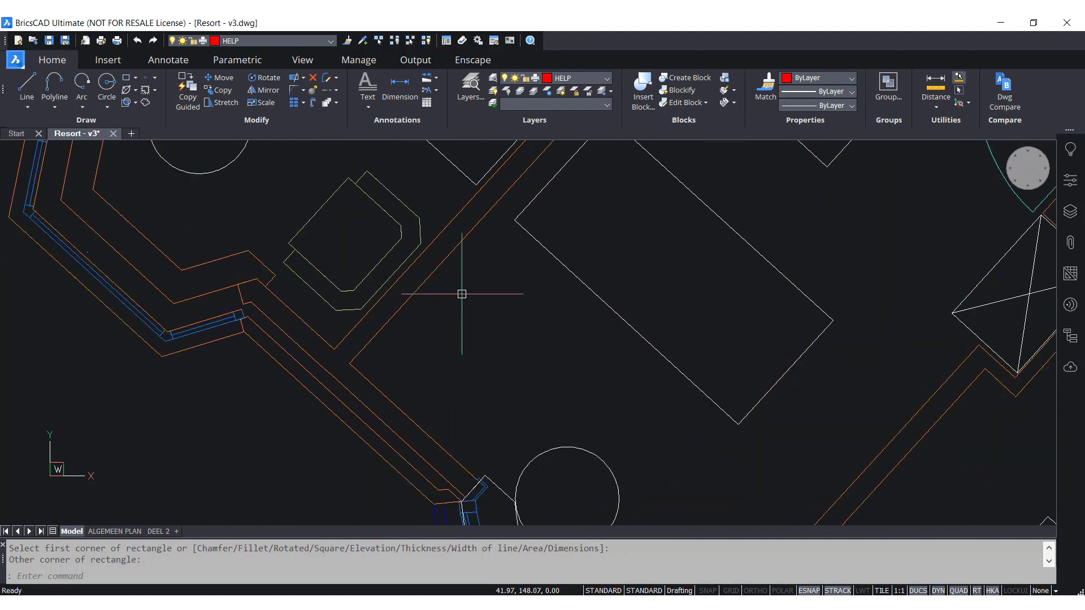
pyautogui.moveTo(497, 315)
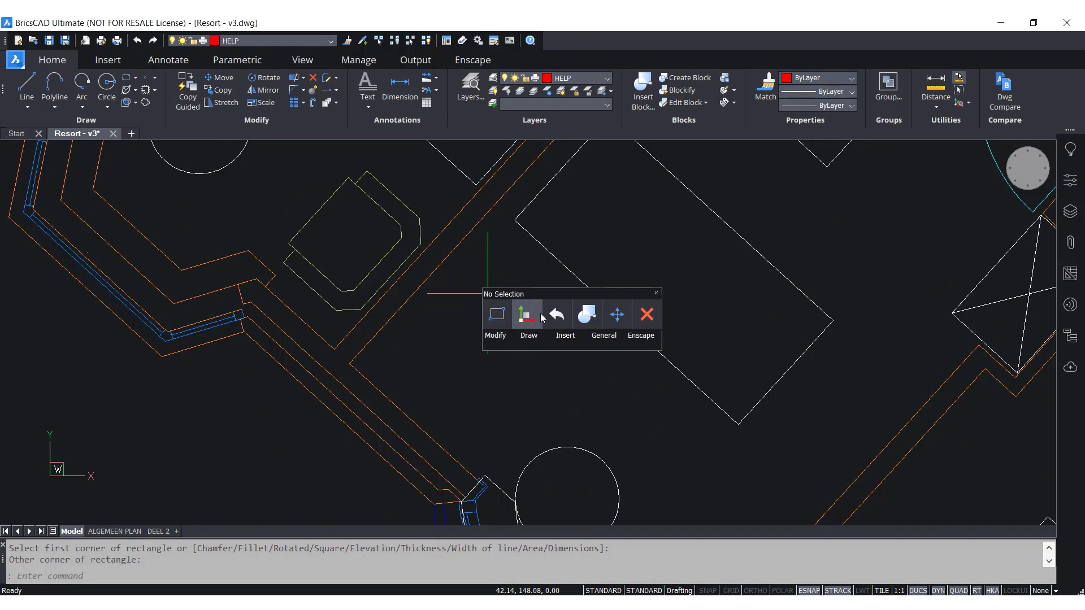
pyautogui.moveTo(562, 338)
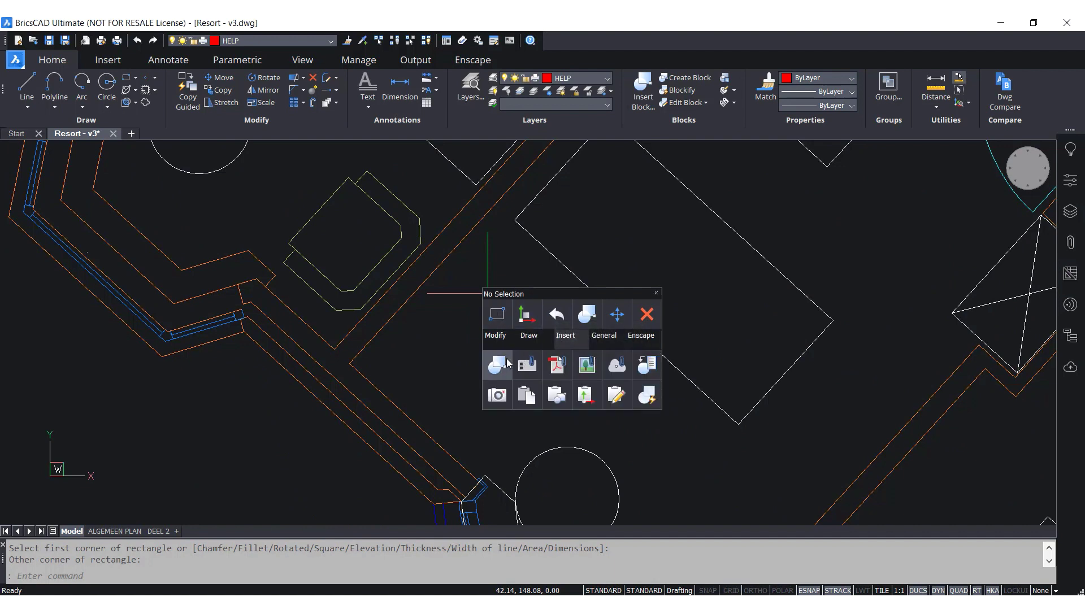
pyautogui.click(506, 359)
pyautogui.click(641, 414)
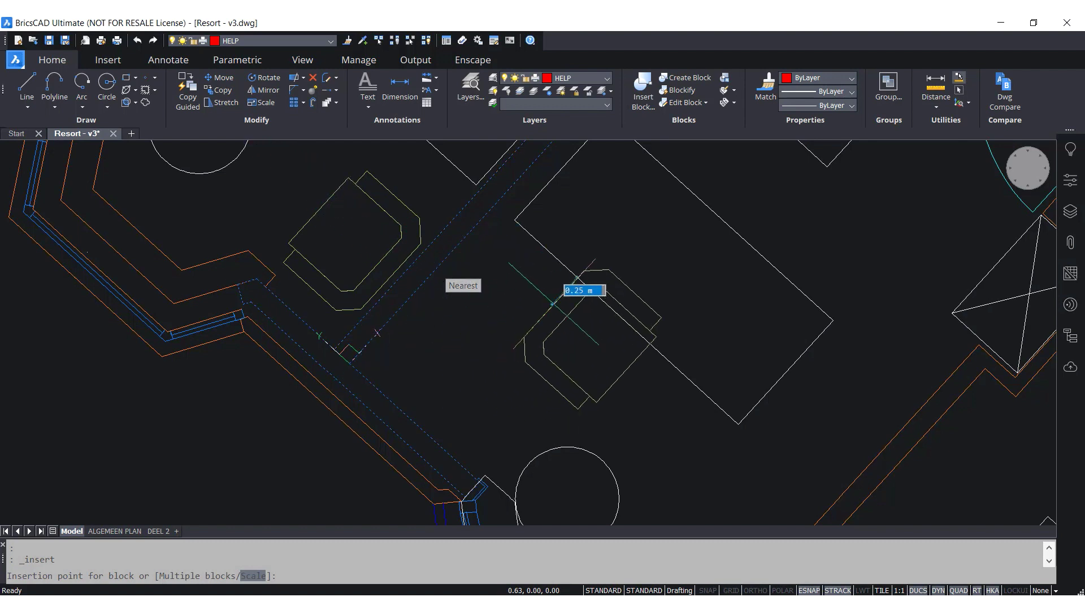
pyautogui.scroll(3, 418, 283)
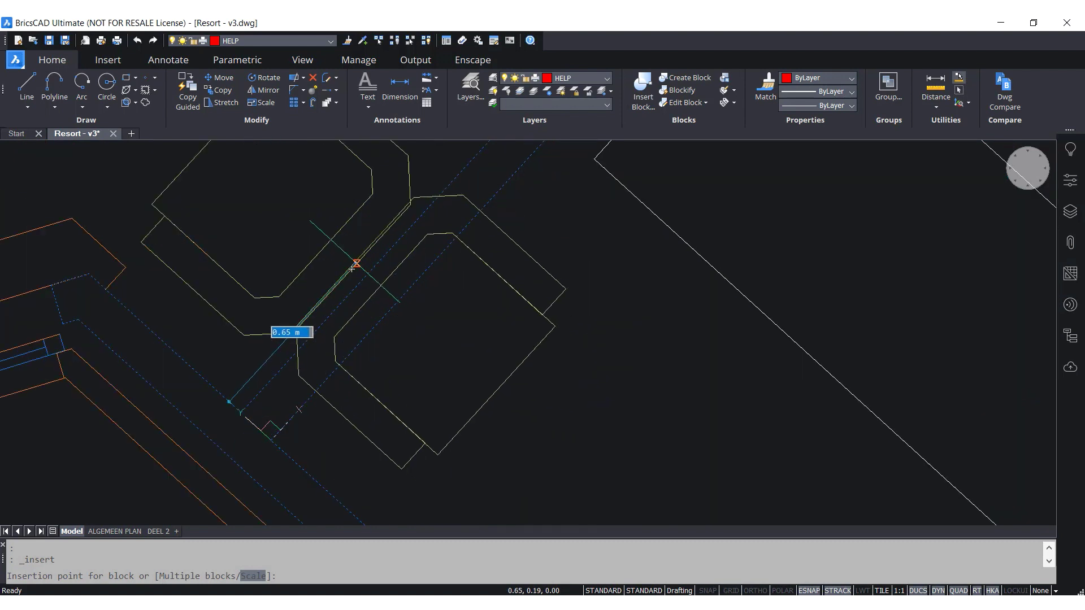
pyautogui.click(404, 318)
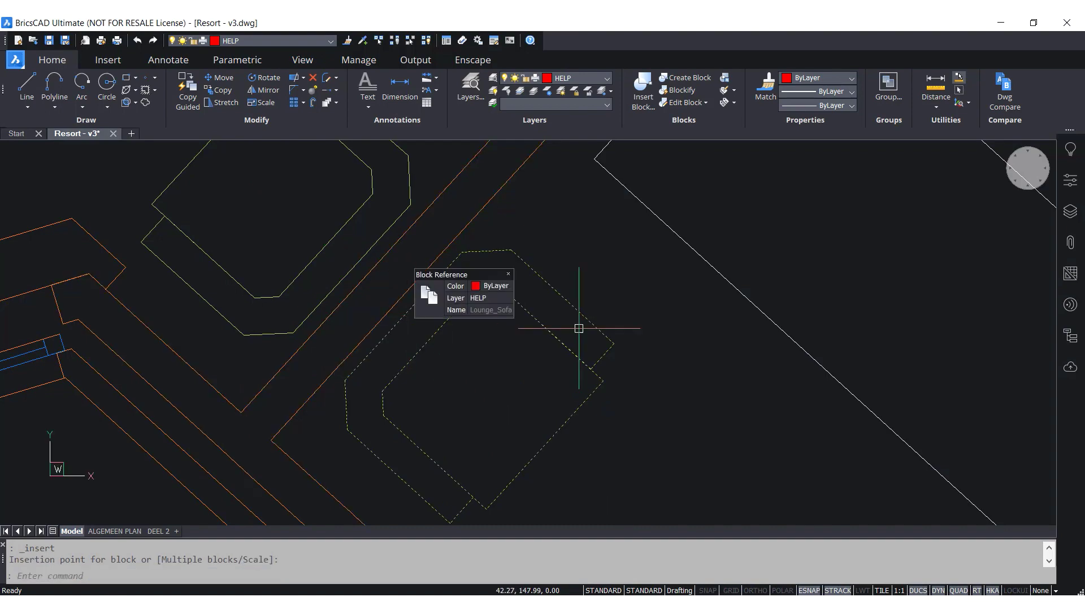
pyautogui.scroll(-3, 678, 295)
pyautogui.moveTo(749, 313); pyautogui.dragTo(551, 322, button='middle')
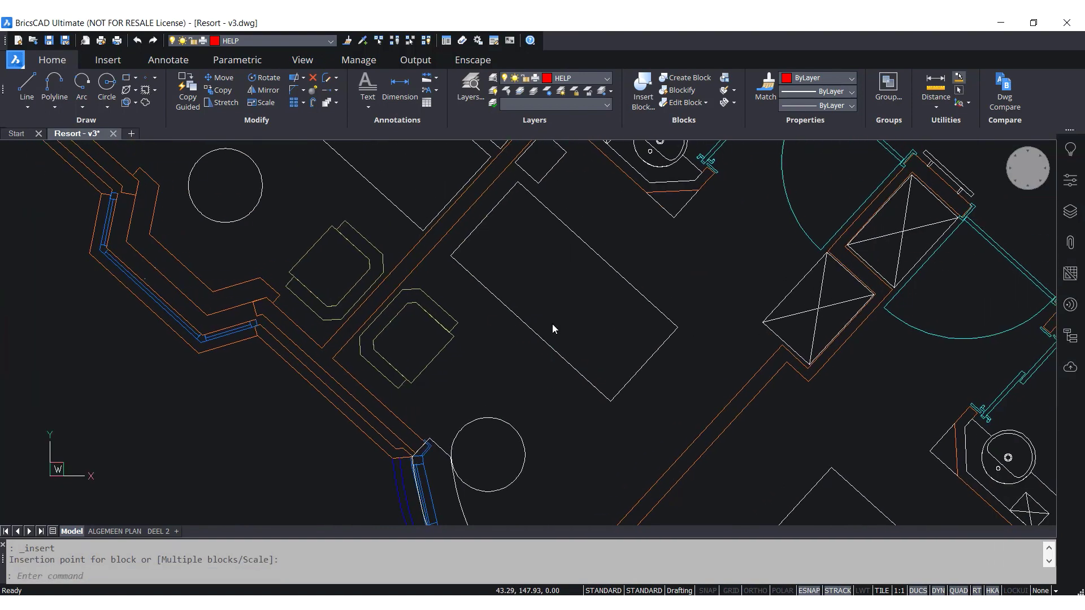
pyautogui.scroll(-1, 551, 323)
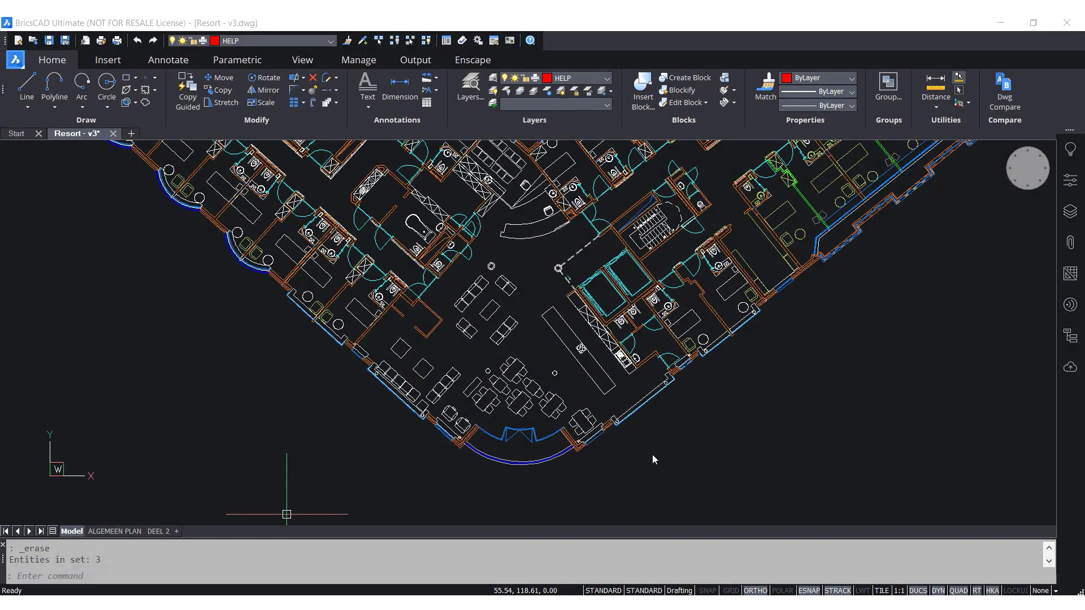
# - Start a polyline 2 m outside the facade corner beside the window bay, aligned with the angled wall by dynamic UCS
pyautogui.click(267, 375)
pyautogui.click(325, 405)
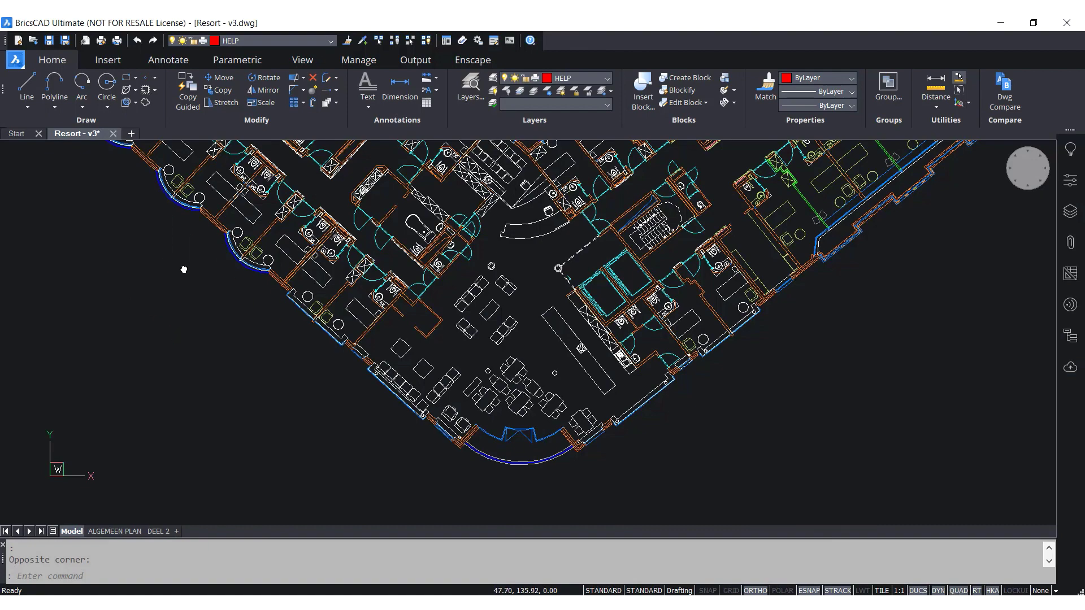
pyautogui.moveTo(183, 270)
pyautogui.mouseDown(button='middle')
pyautogui.moveTo(439, 350)
pyautogui.moveTo(523, 443)
pyautogui.mouseUp(button='middle')
pyautogui.scroll(-3, 362, 374)
pyautogui.scroll(4, 332, 300)
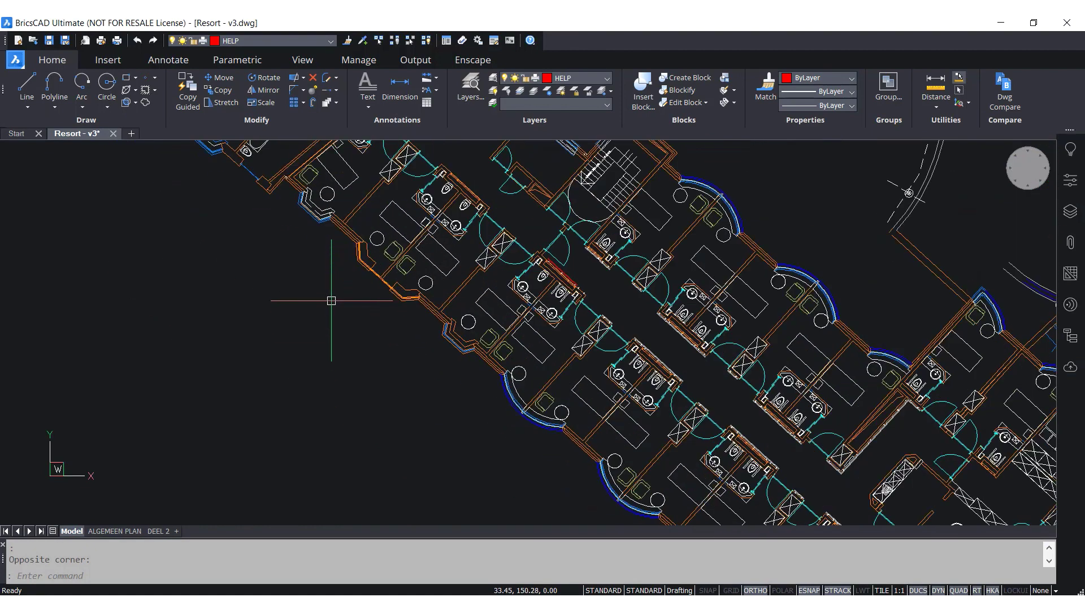
pyautogui.scroll(7, 321, 227)
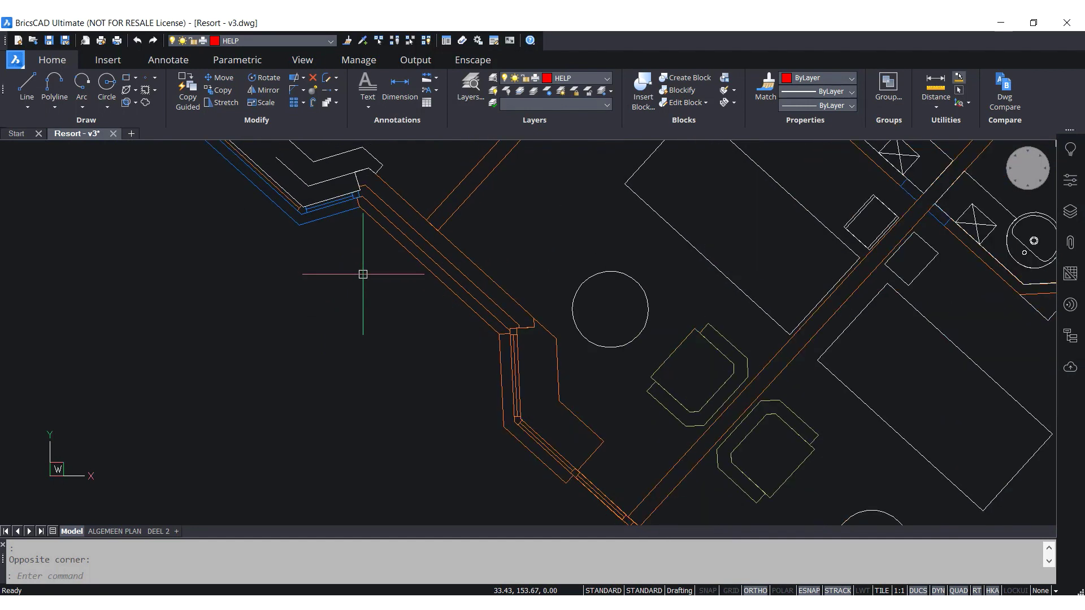
pyautogui.click(234, 318)
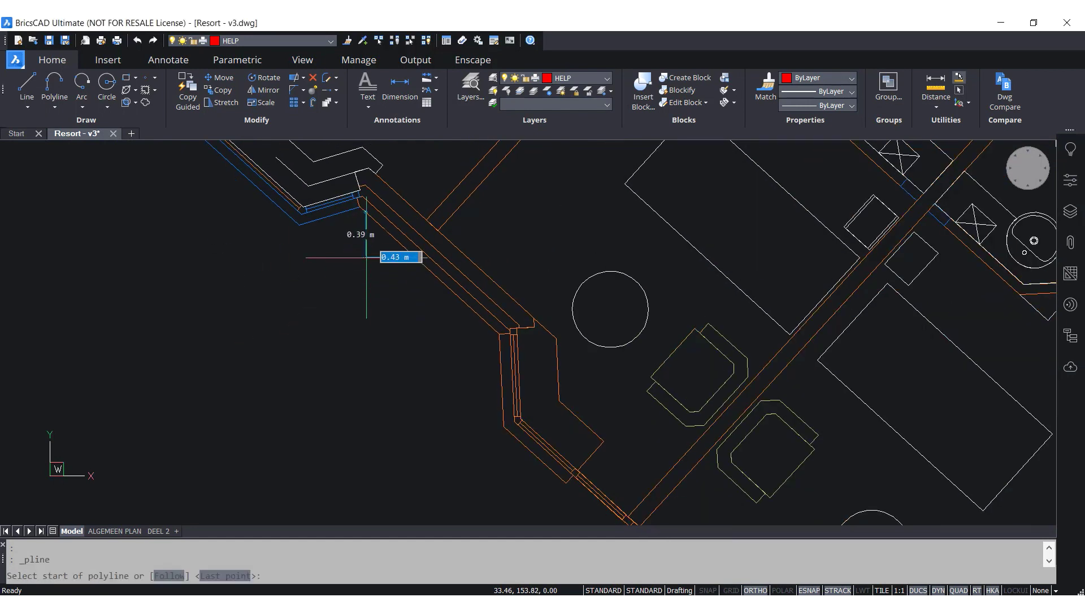
pyautogui.scroll(3, 361, 246)
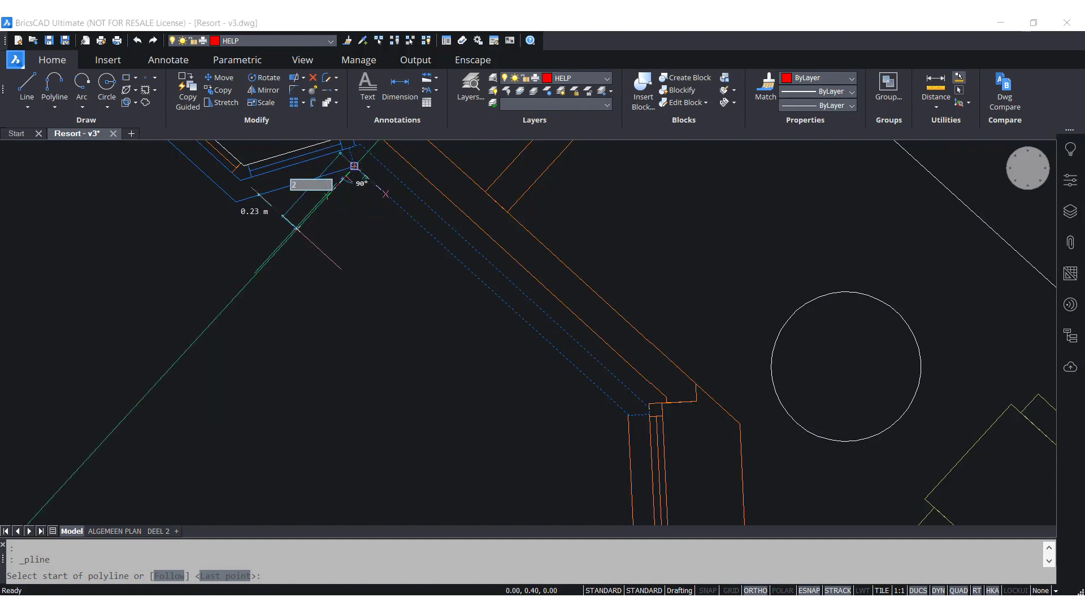
pyautogui.press('Return')
# - Draw the polyline's first segment about 46.16 m parallel to the wing's facade, ending level with the wall corner beside the curved entrance
pyautogui.scroll(-6, 279, 236)
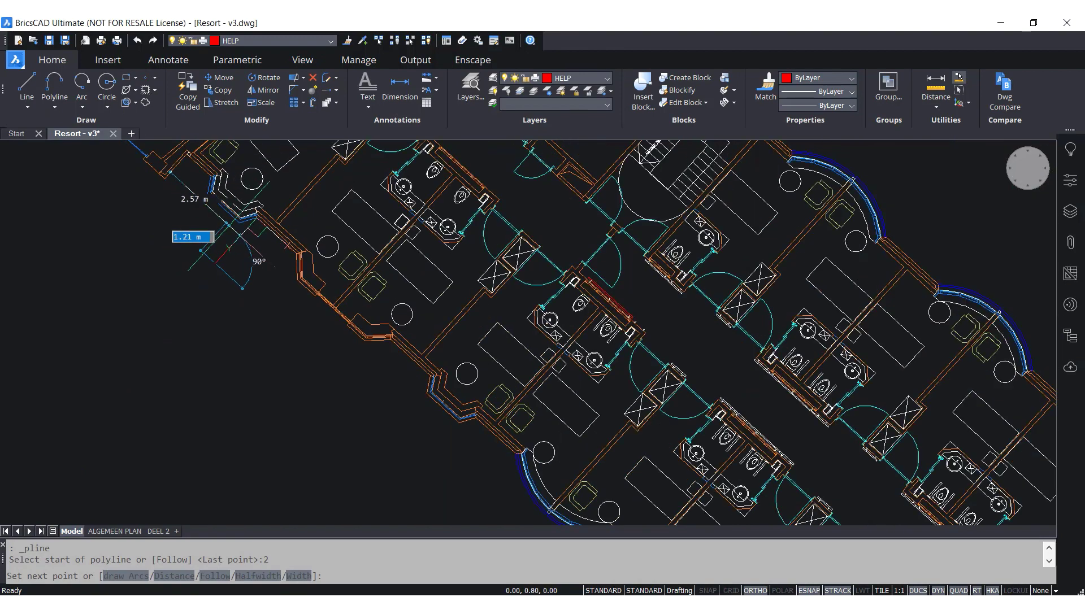
pyautogui.scroll(-3, 280, 236)
pyautogui.scroll(5, 509, 464)
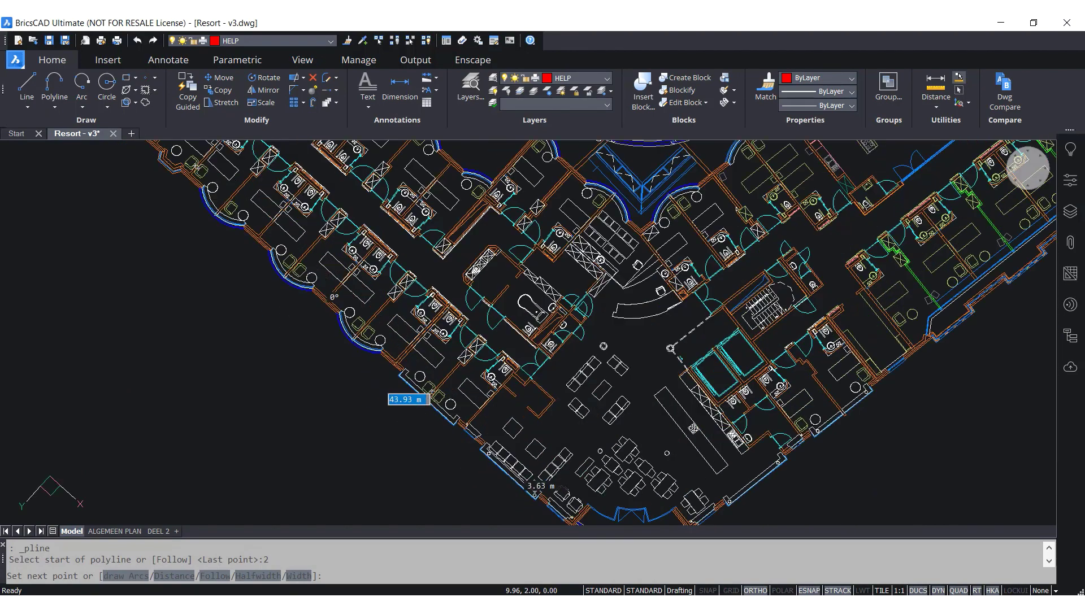
pyautogui.moveTo(485, 421); pyautogui.dragTo(269, 252, button='middle')
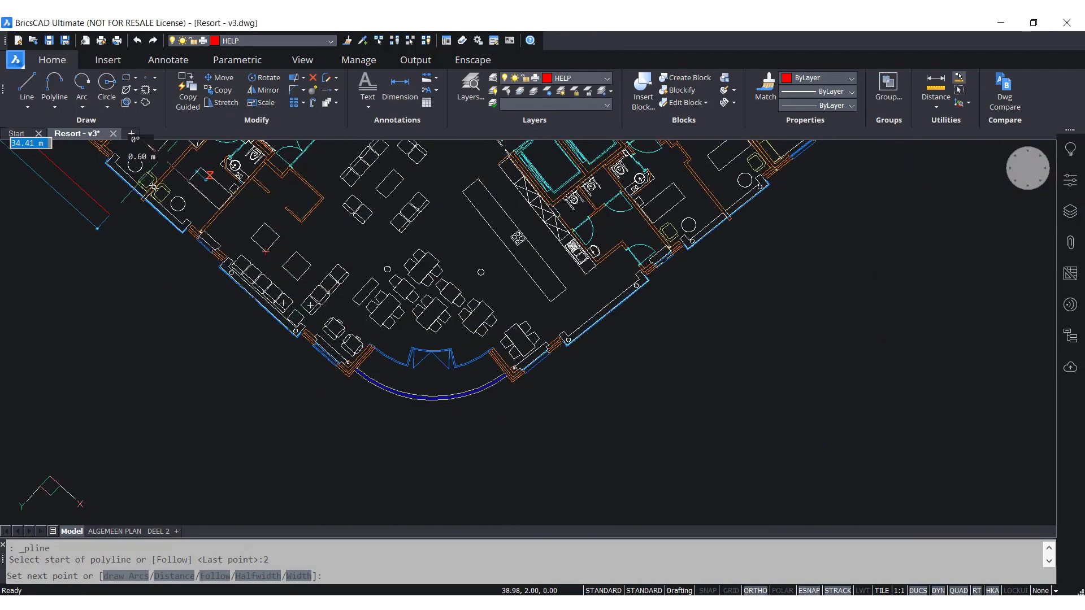
pyautogui.scroll(3, 335, 346)
pyautogui.scroll(2, 369, 416)
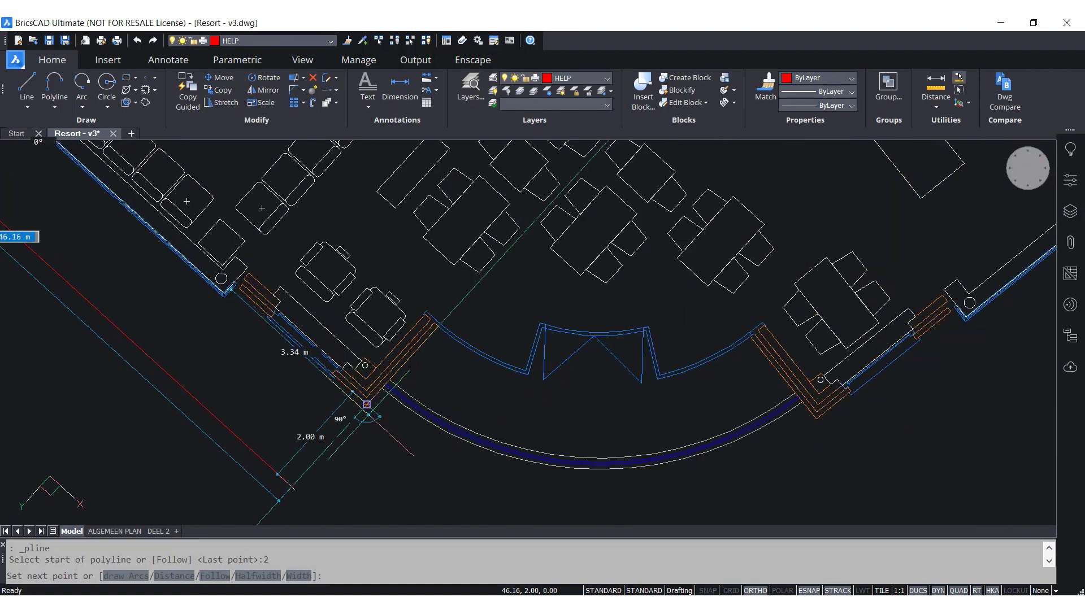
pyautogui.click(366, 406)
# - Turn ortho off and continue the polyline past the curved entrance and along the other wing's facade, then finish it
pyautogui.scroll(-3, 365, 334)
pyautogui.scroll(2, 316, 455)
pyautogui.press('F8')
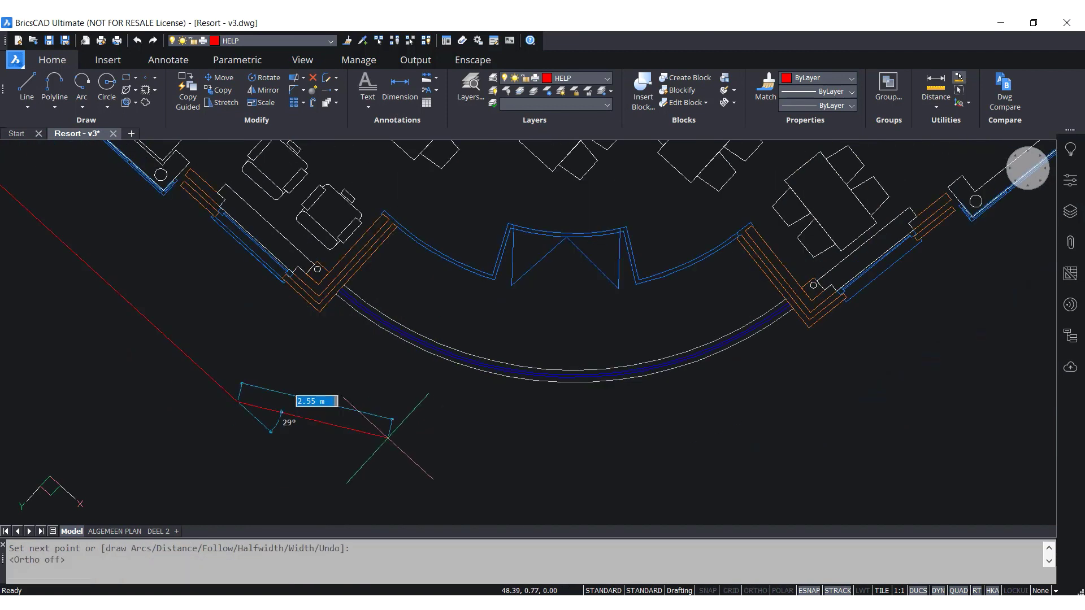
pyautogui.scroll(2, 282, 434)
pyautogui.scroll(5, 187, 378)
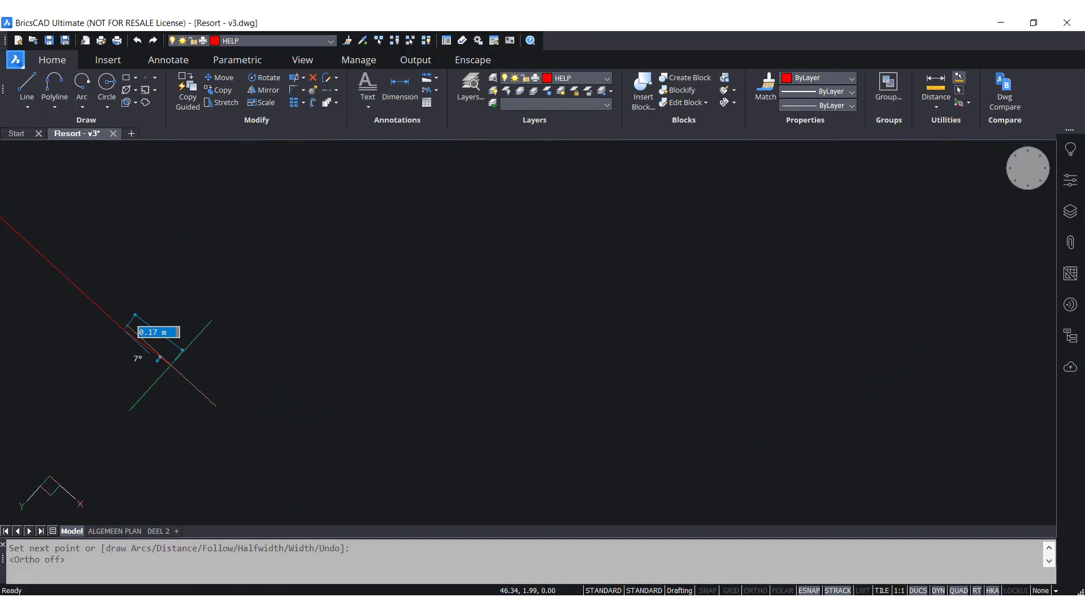
pyautogui.scroll(-5, 124, 330)
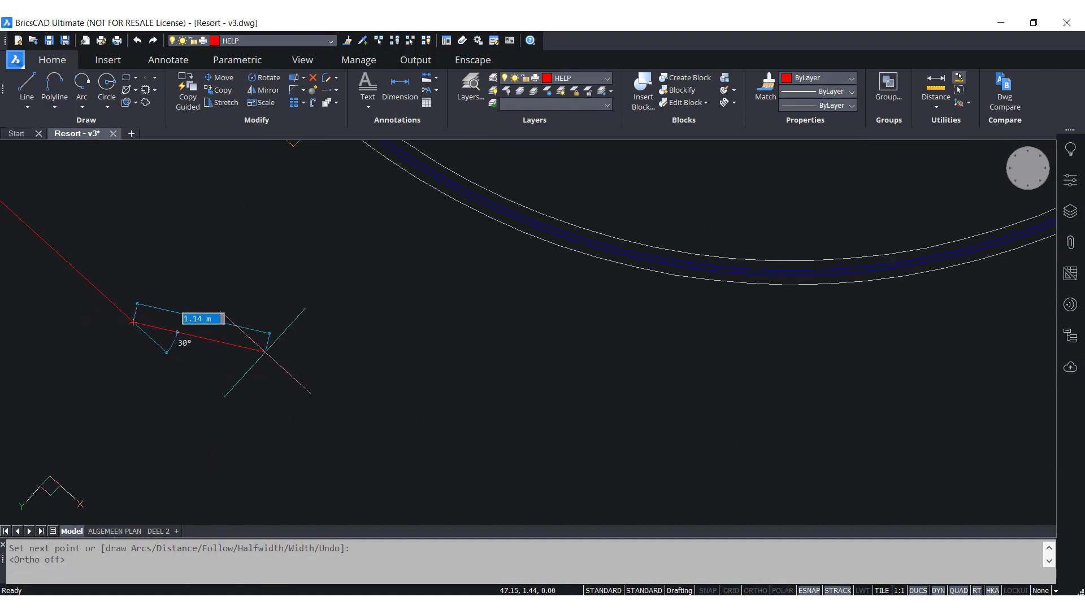
pyautogui.scroll(3, 628, 308)
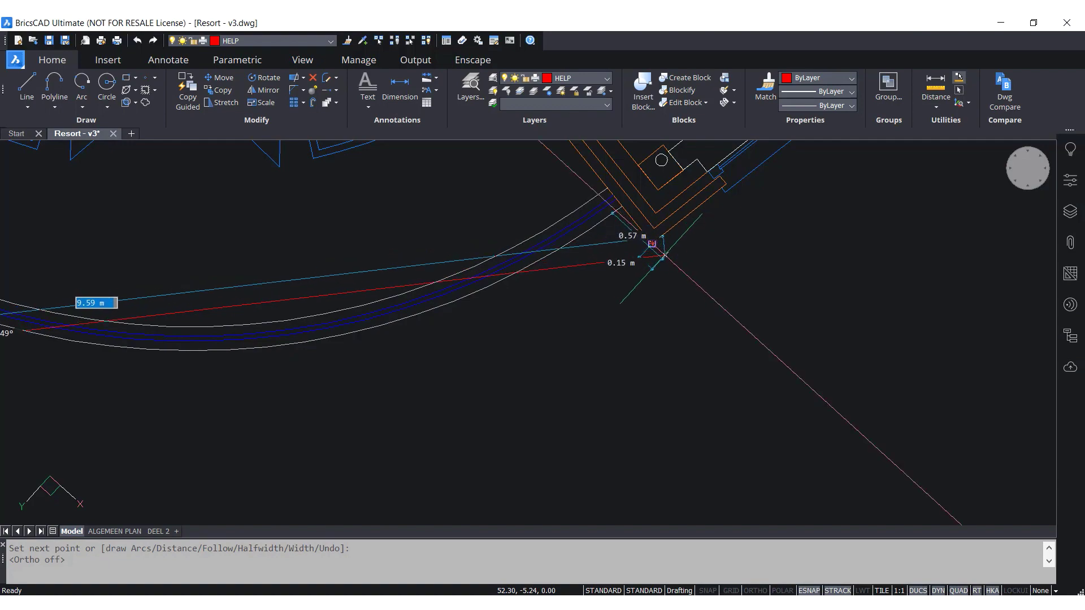
pyautogui.click(648, 242)
pyautogui.scroll(-6, 752, 240)
pyautogui.scroll(-1, 772, 233)
pyautogui.press('Return')
pyautogui.moveTo(487, 382); pyautogui.dragTo(620, 332, button='middle')
pyautogui.scroll(6, 413, 218)
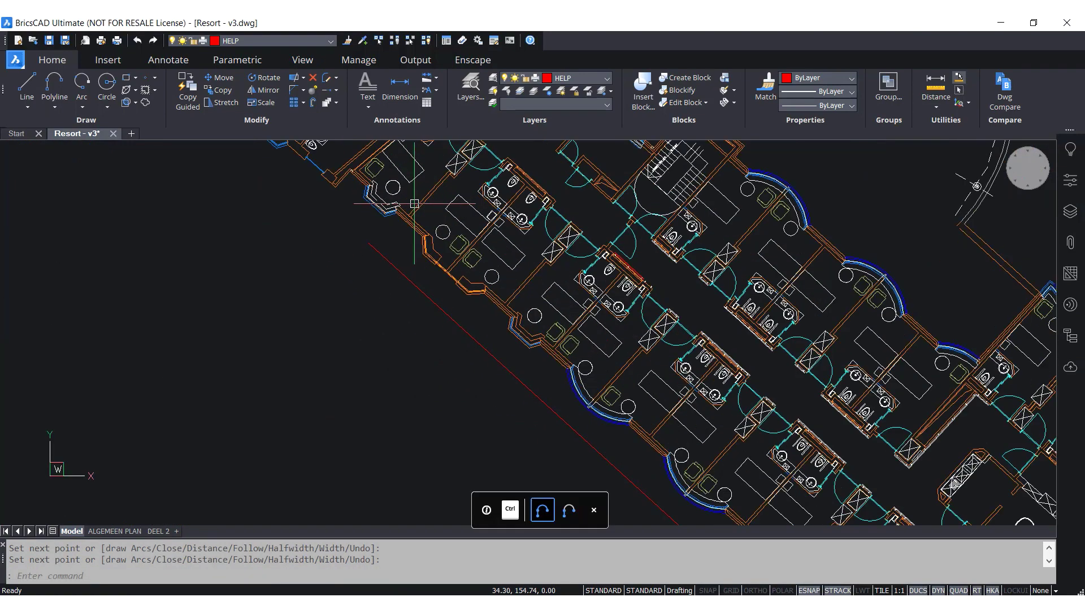
# - Draw a second polyline outside the first along both wings, starting 2.5 m out from the first one's starting end
pyautogui.press('Return')
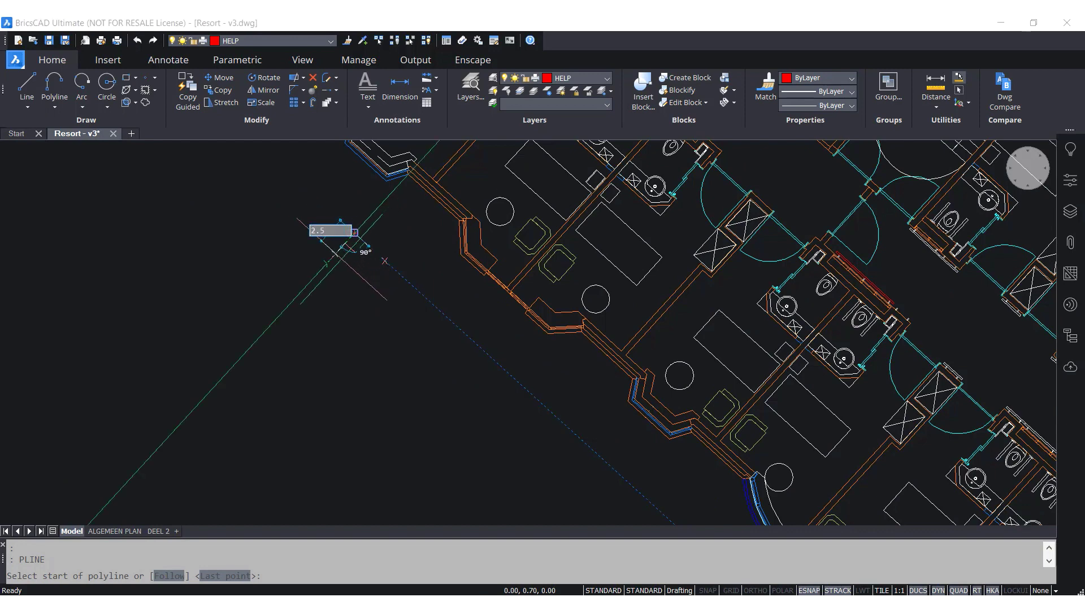
pyautogui.press('Return')
pyautogui.scroll(-5, 339, 250)
pyautogui.scroll(2, 558, 457)
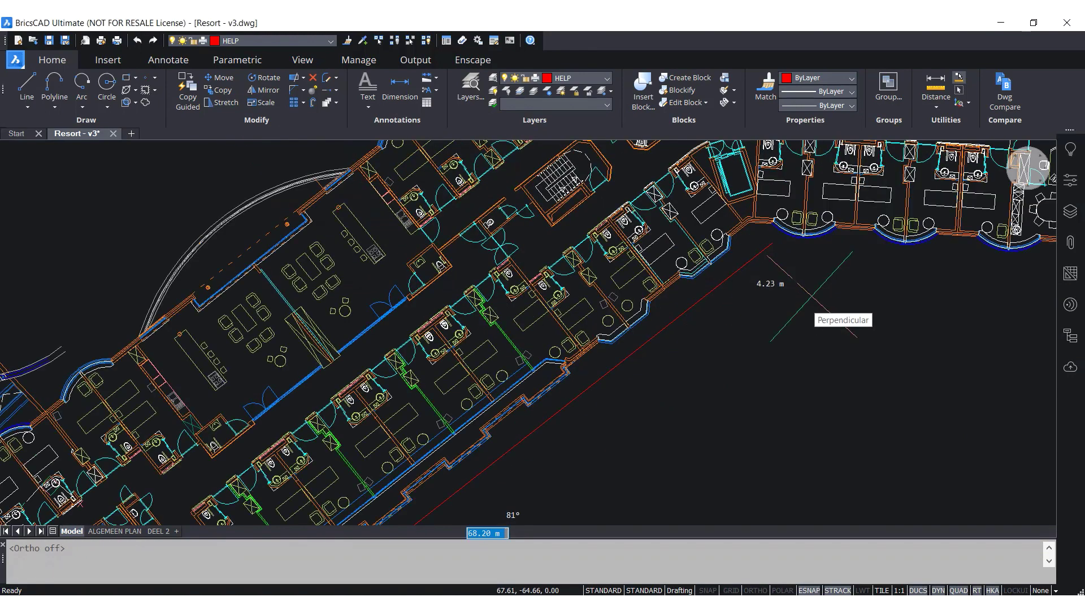
pyautogui.scroll(-4, 811, 296)
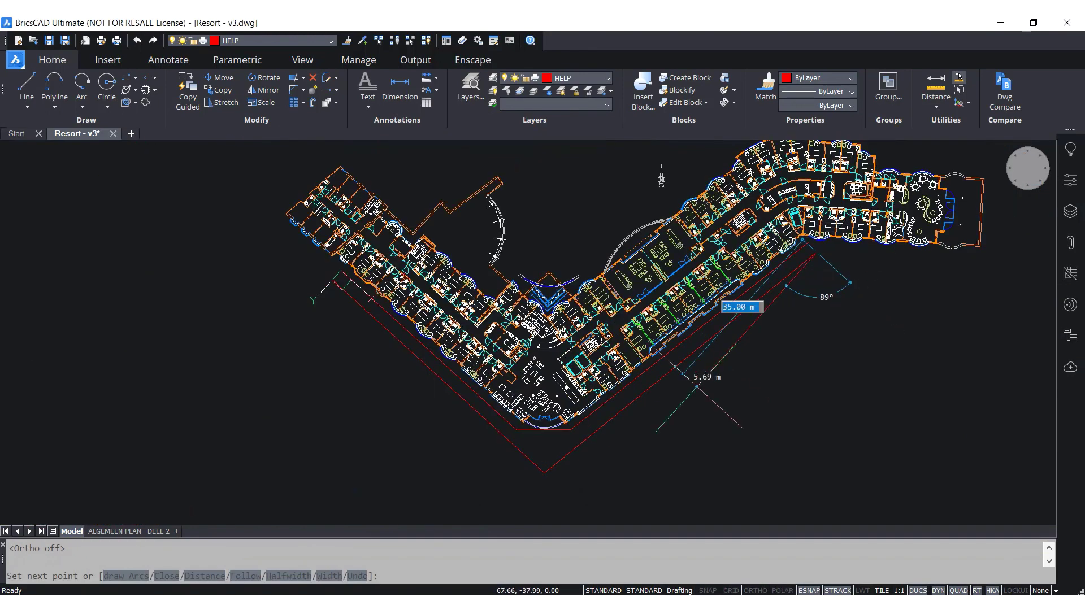
pyautogui.scroll(5, 317, 260)
pyautogui.press('Return')
pyautogui.press('Return')
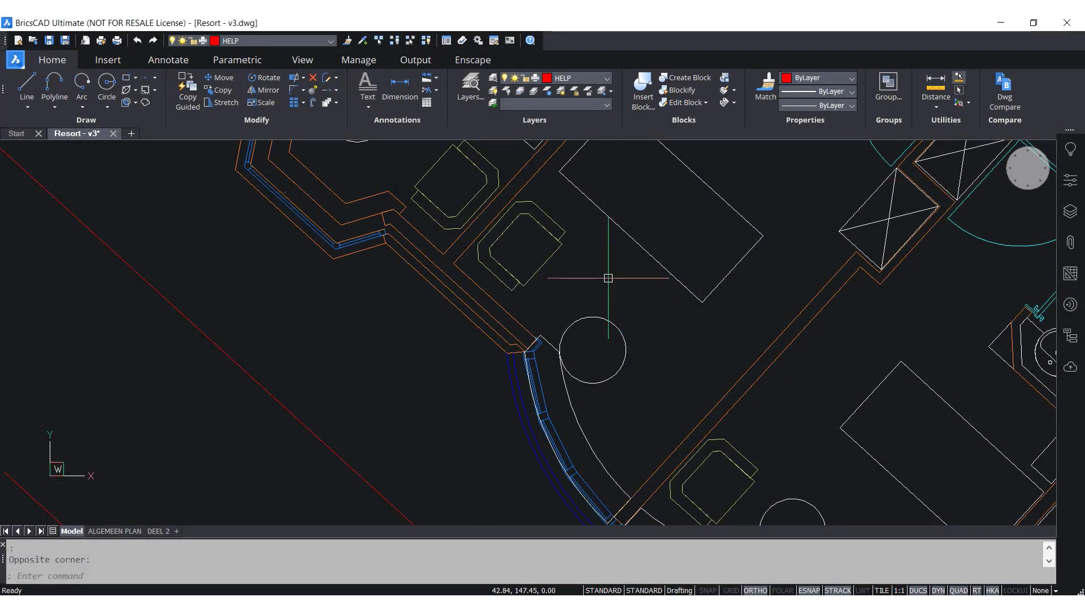
pyautogui.scroll(-4, 605, 279)
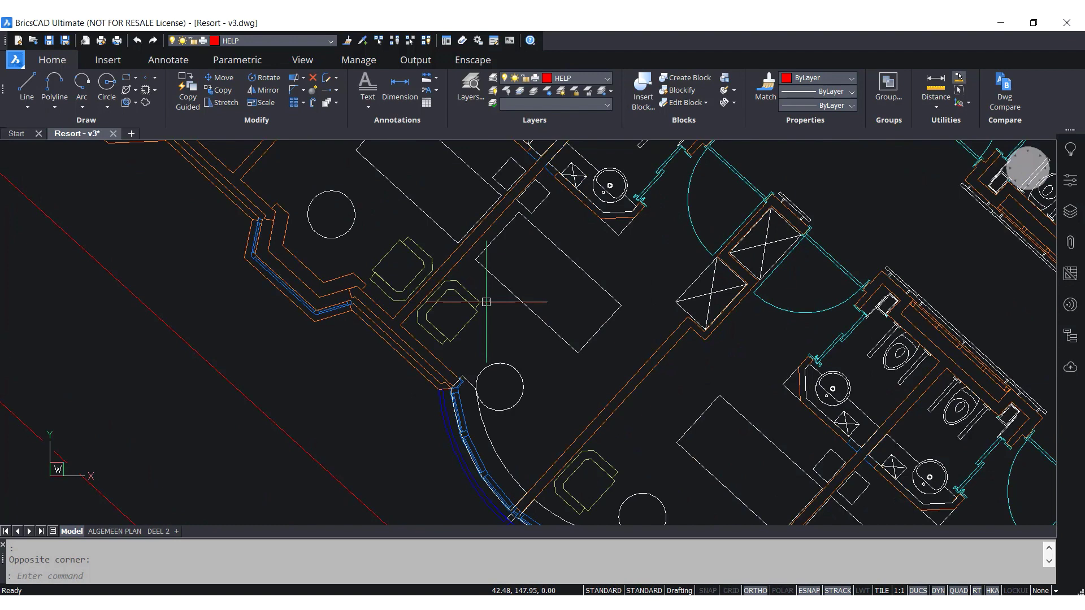
pyautogui.scroll(5, 465, 356)
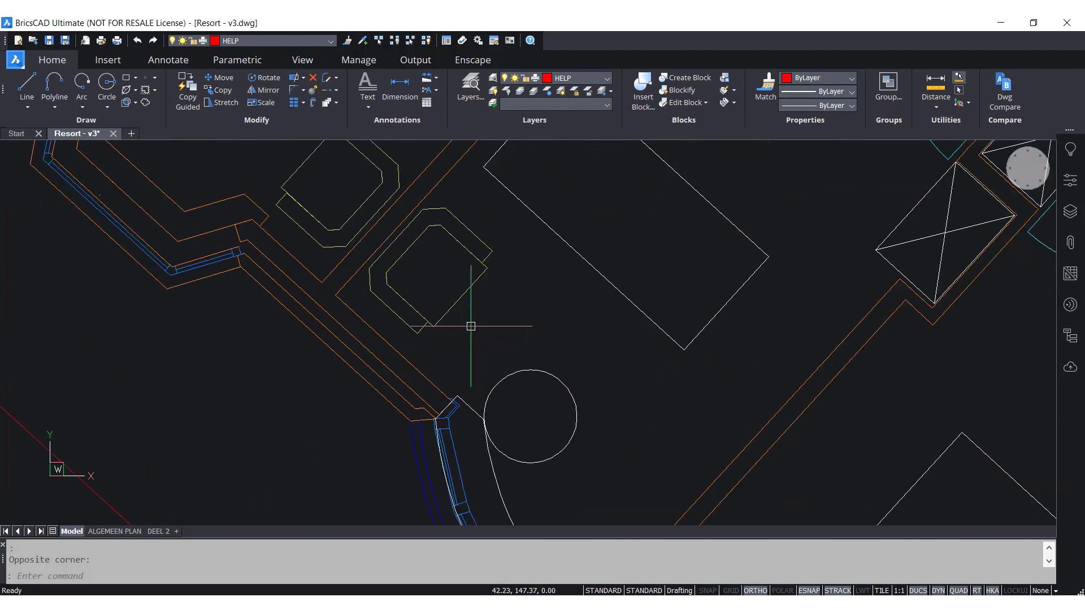
pyautogui.moveTo(561, 330); pyautogui.dragTo(578, 344, button='middle')
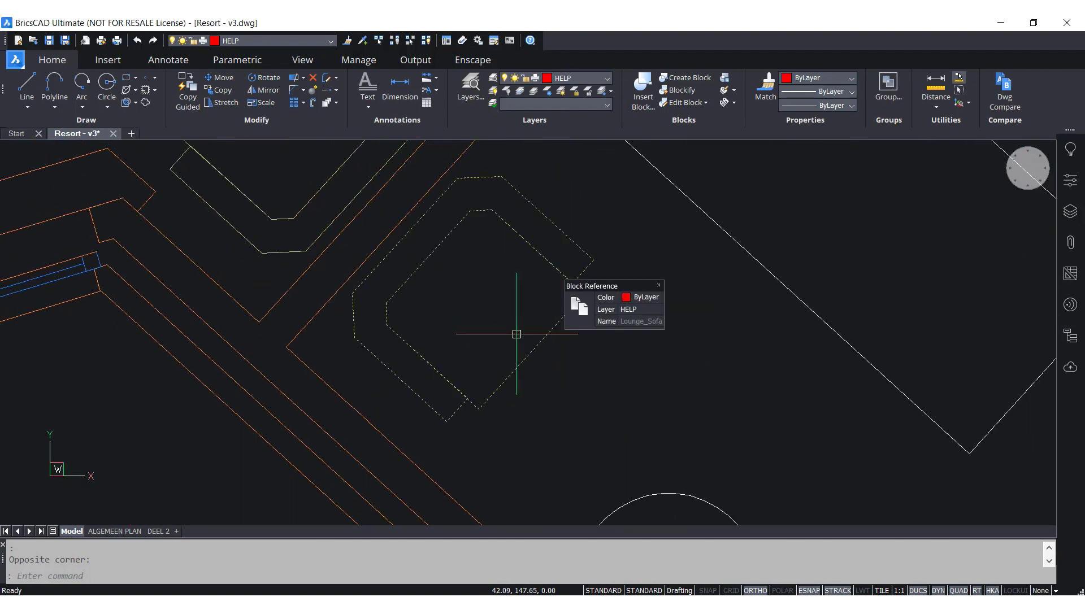
pyautogui.press('Tab')
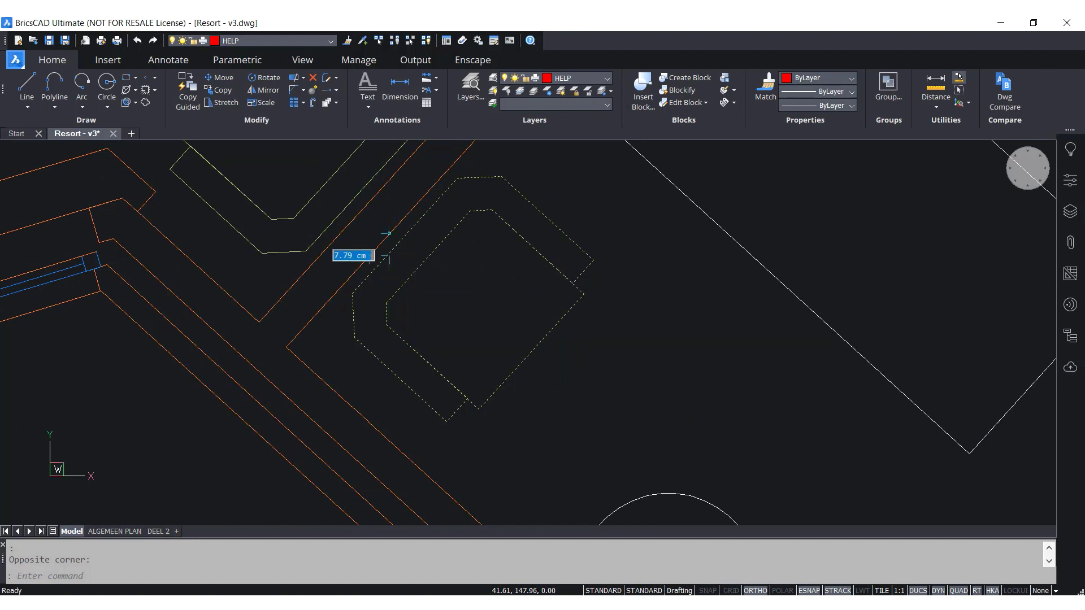
pyautogui.press('Escape')
pyautogui.hotkey('ctrl', 'z')
pyautogui.hotkey('ctrl', 'z')
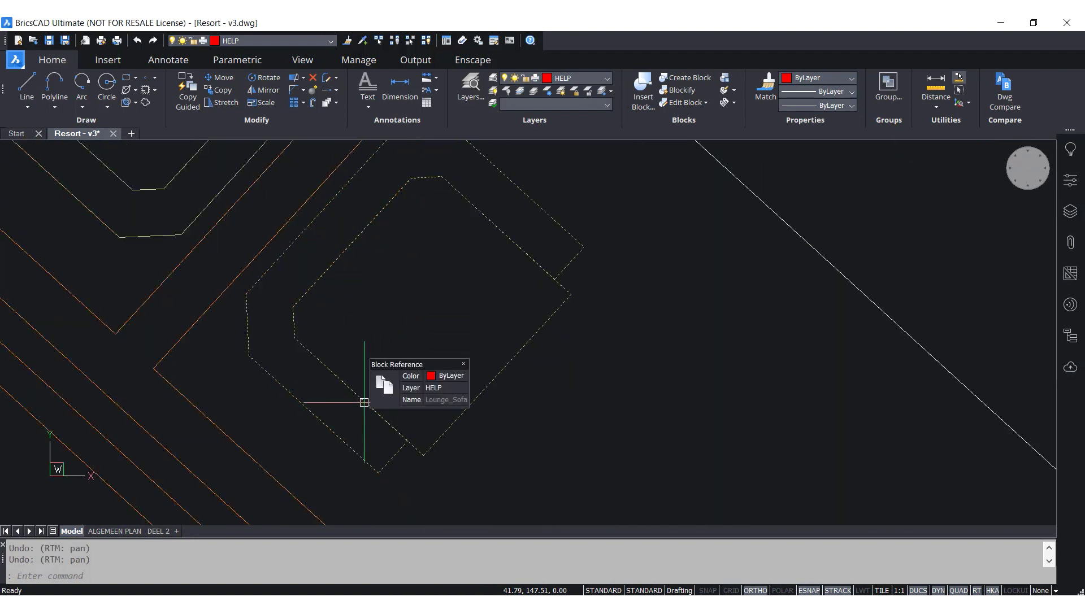
# - Mirror the Lounge_Sofa block with the manipulator across the bedroom to the opposite side wall, placing the mirror plane about 1.48 m away
pyautogui.press('Tab')
pyautogui.press('Escape')
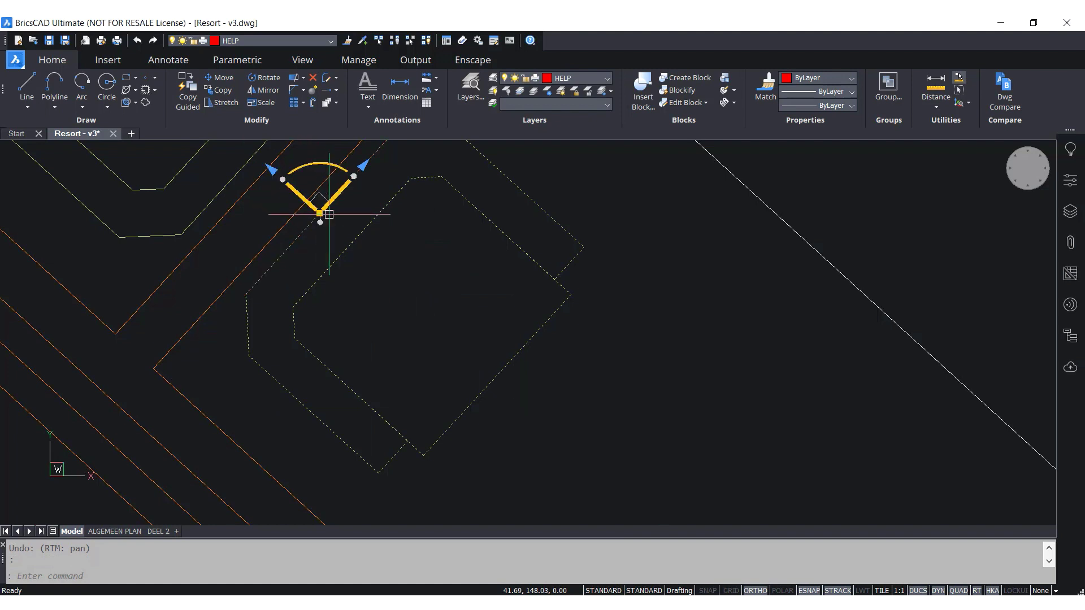
pyautogui.click(271, 169)
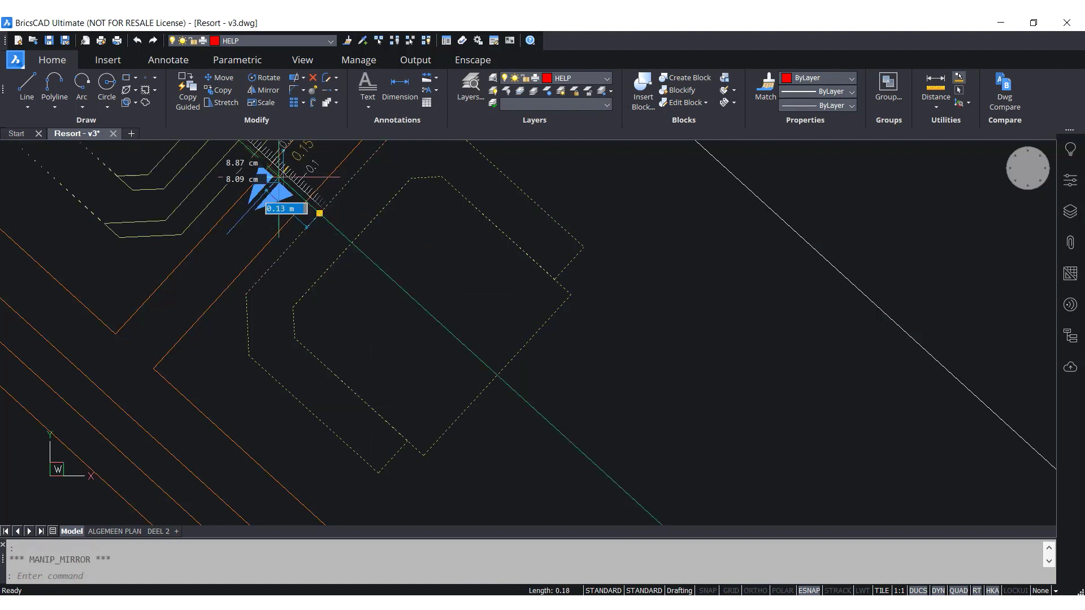
pyautogui.scroll(-5, 411, 275)
pyautogui.scroll(6, 537, 384)
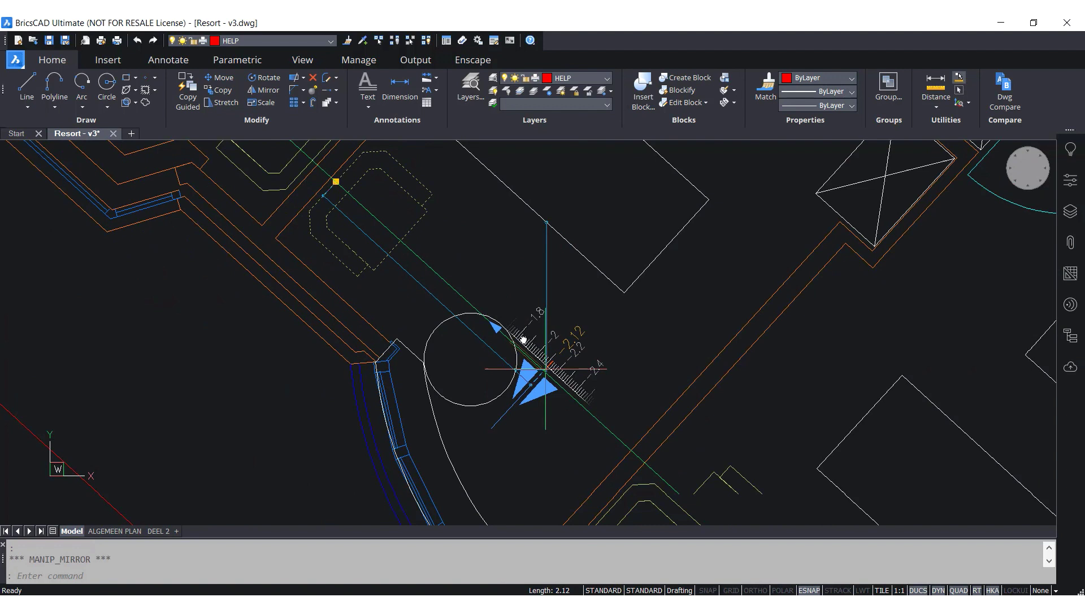
pyautogui.scroll(3, 464, 269)
pyautogui.scroll(-3, 387, 214)
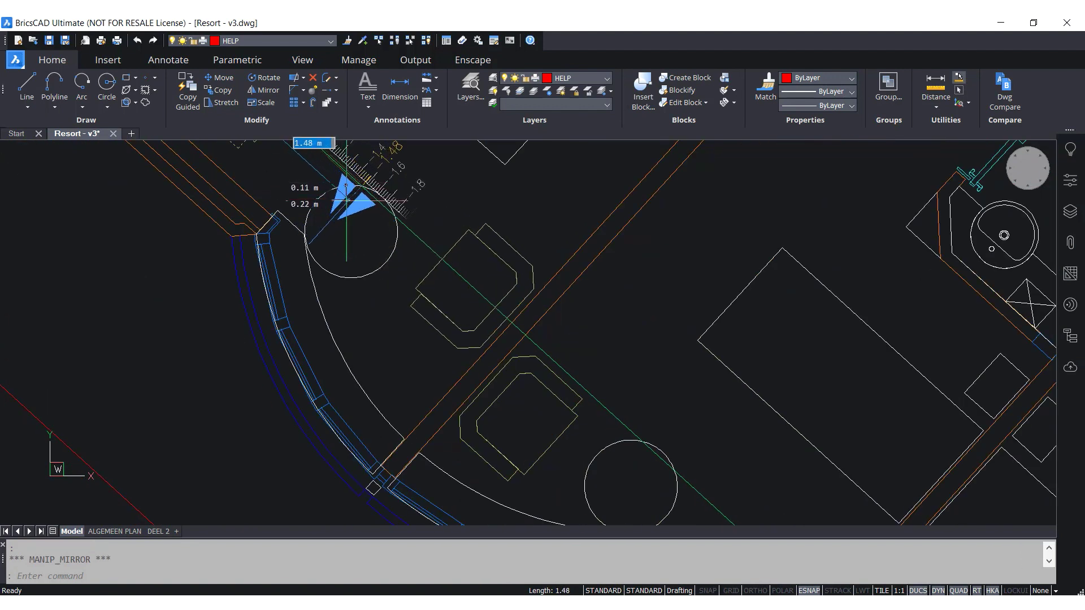
pyautogui.click(346, 200)
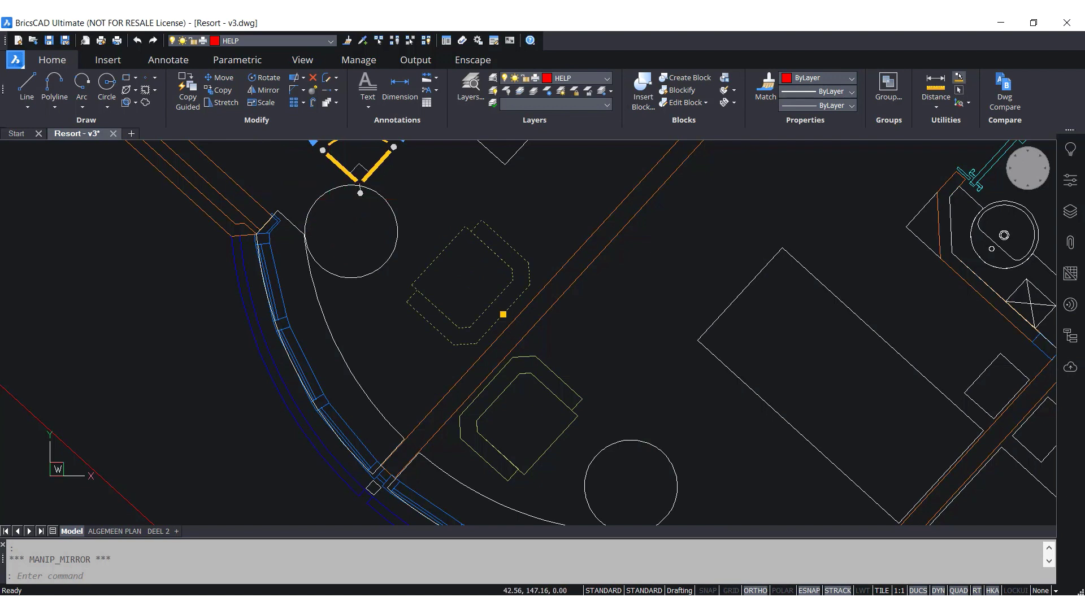
# - Move the mirrored sofa along the side wall toward the curved window and rotate it clockwise with the manipulator
pyautogui.click(337, 167)
pyautogui.click(339, 169)
pyautogui.scroll(-2, 339, 168)
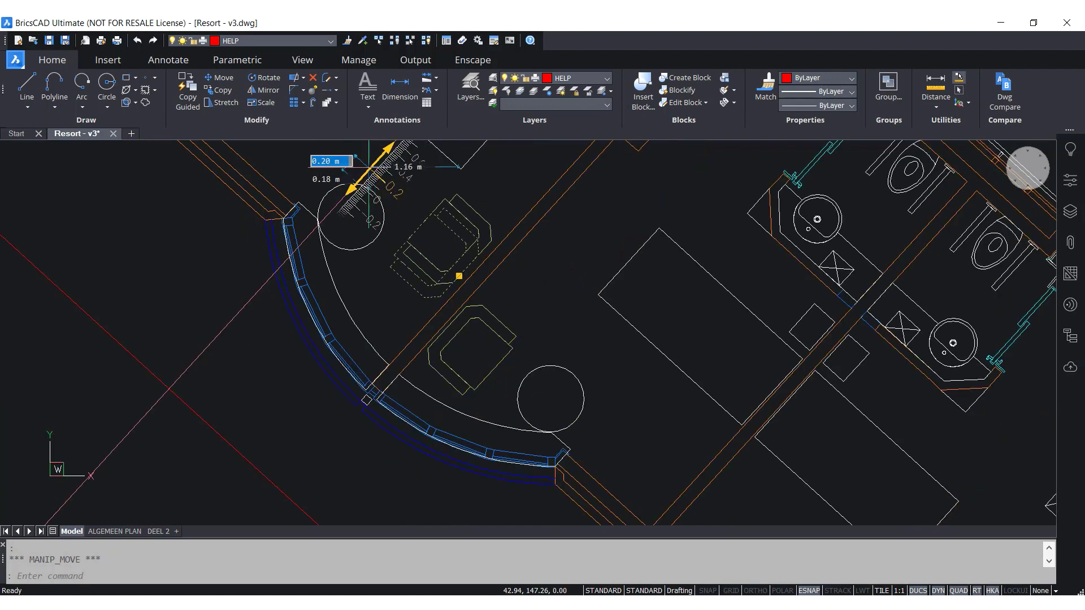
pyautogui.click(315, 208)
pyautogui.click(356, 181)
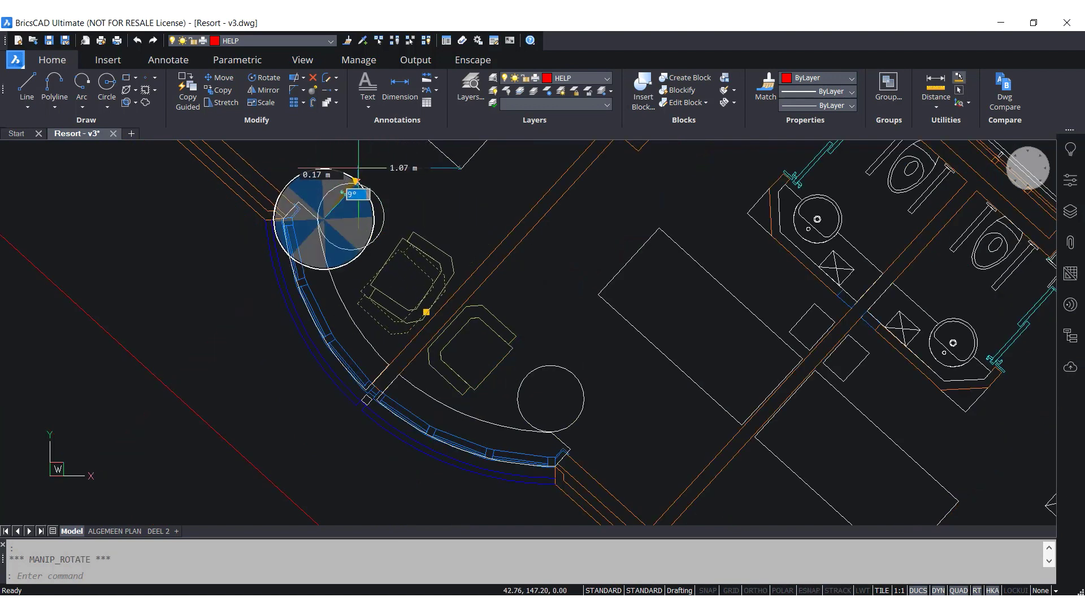
pyautogui.click(406, 179)
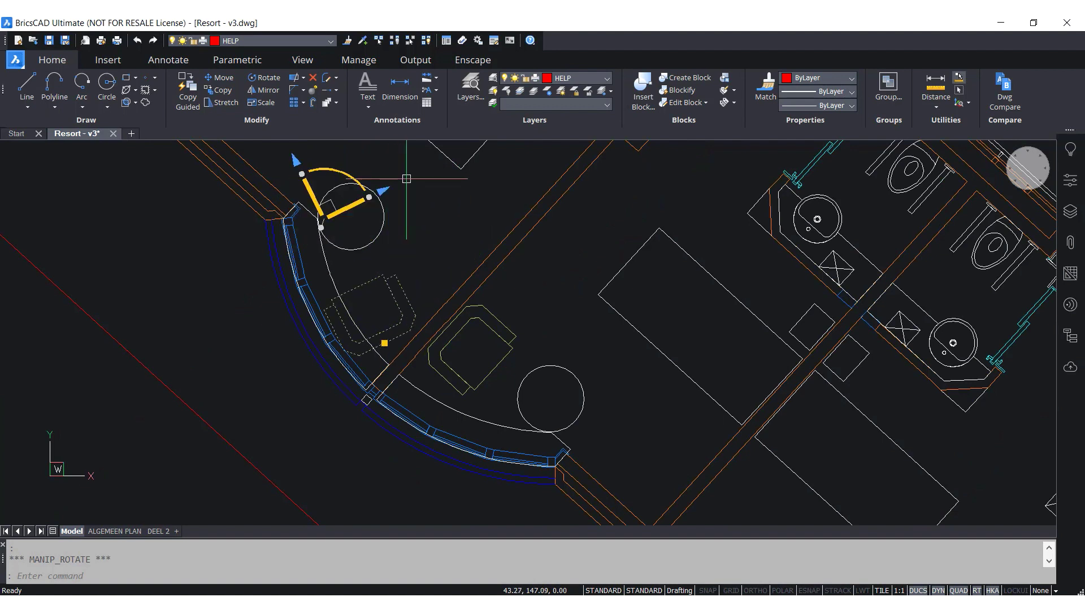
# - Move the rotated sofa along both manipulator axes into the space between the round table, the curved window and the side wall
pyautogui.click(360, 203)
pyautogui.scroll(3, 362, 205)
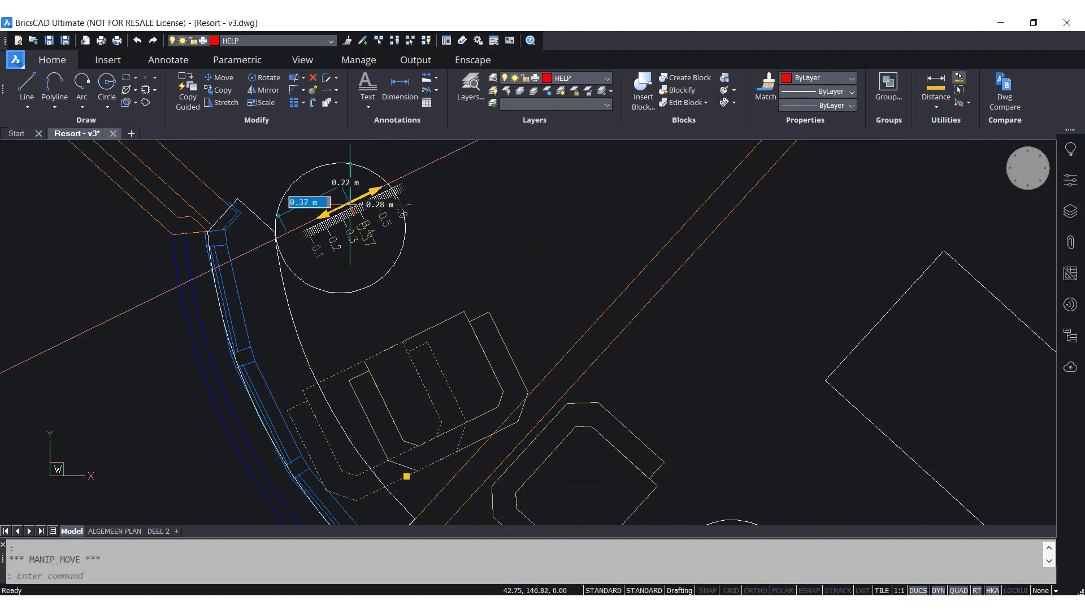
pyautogui.click(334, 190)
pyautogui.click(333, 190)
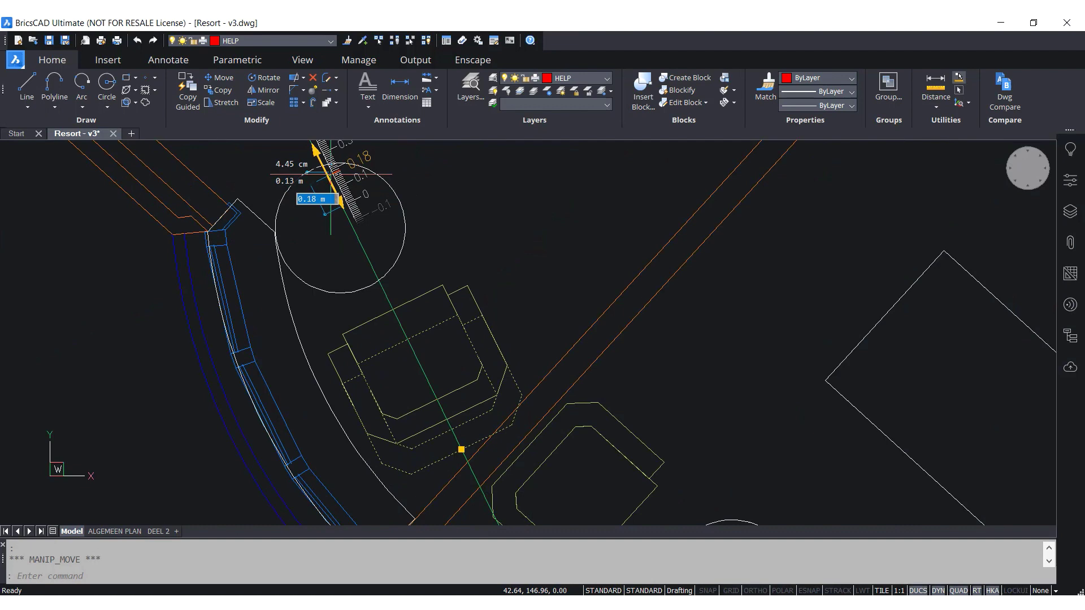
pyautogui.click(317, 156)
pyautogui.press('Escape')
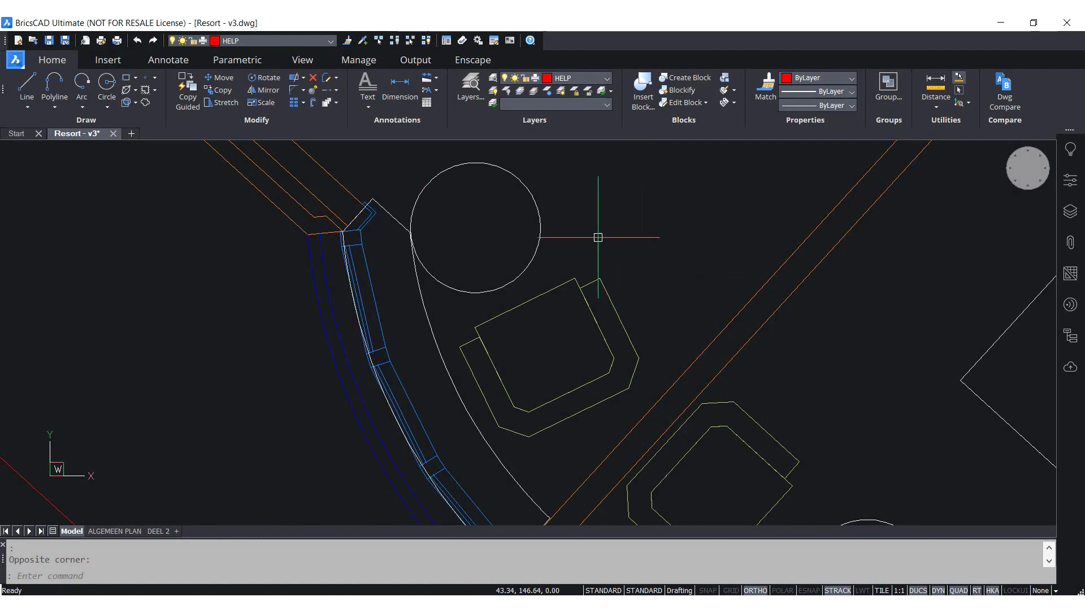
pyautogui.scroll(-4, 605, 257)
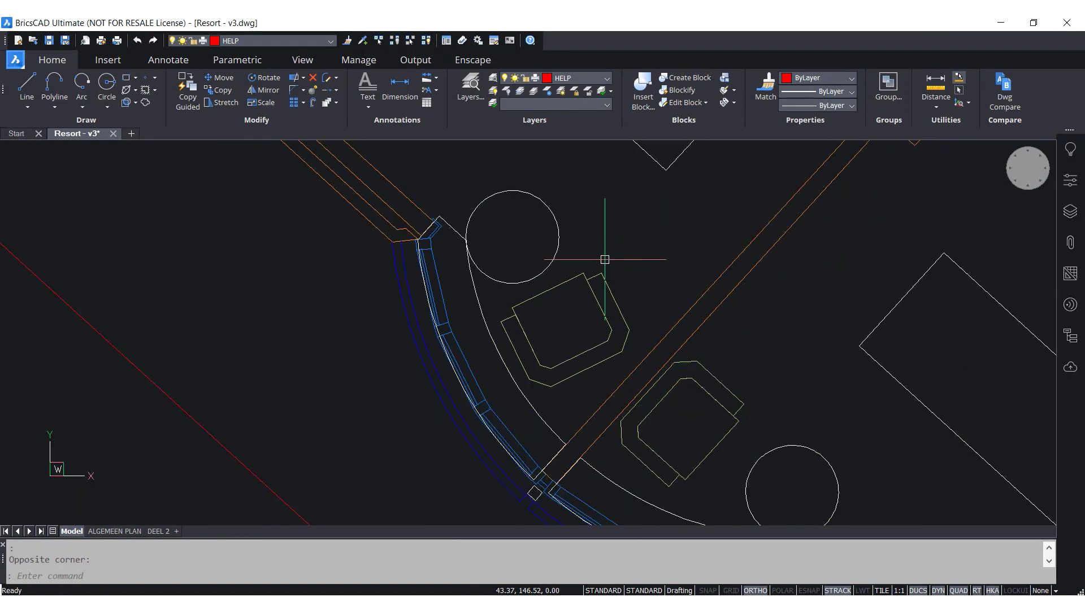
pyautogui.moveTo(634, 223); pyautogui.dragTo(531, 283, button='middle')
pyautogui.scroll(-2, 532, 281)
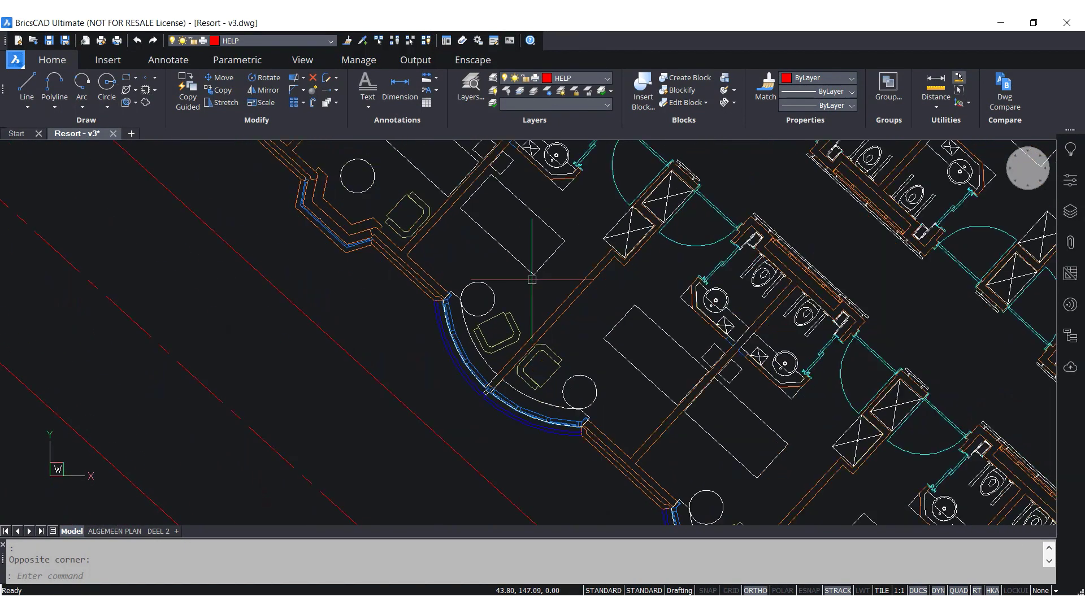
pyautogui.moveTo(507, 213); pyautogui.dragTo(439, 275, button='middle')
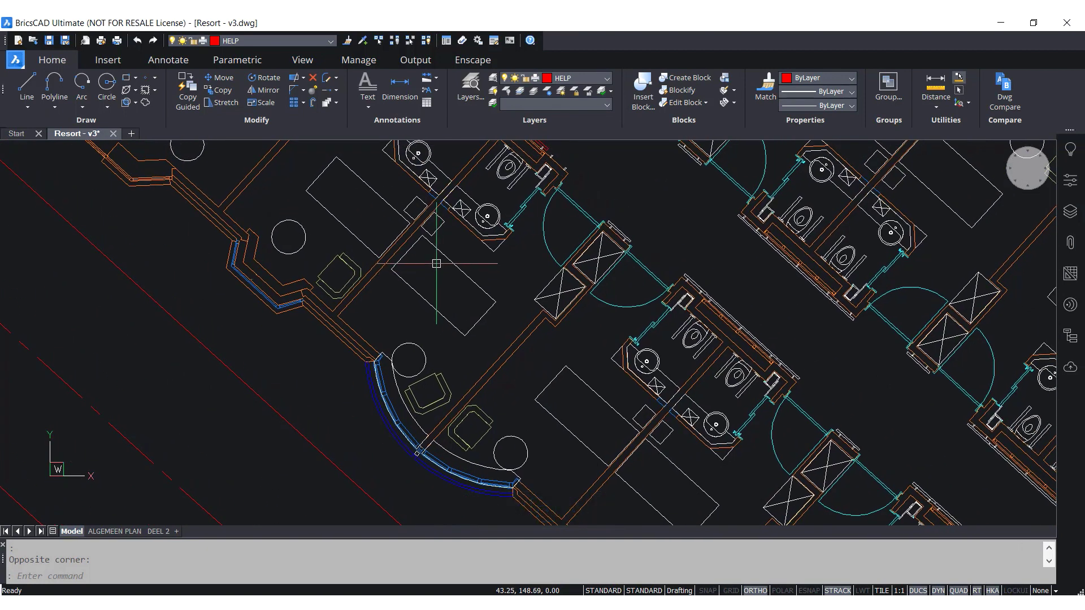
pyautogui.scroll(5, 416, 252)
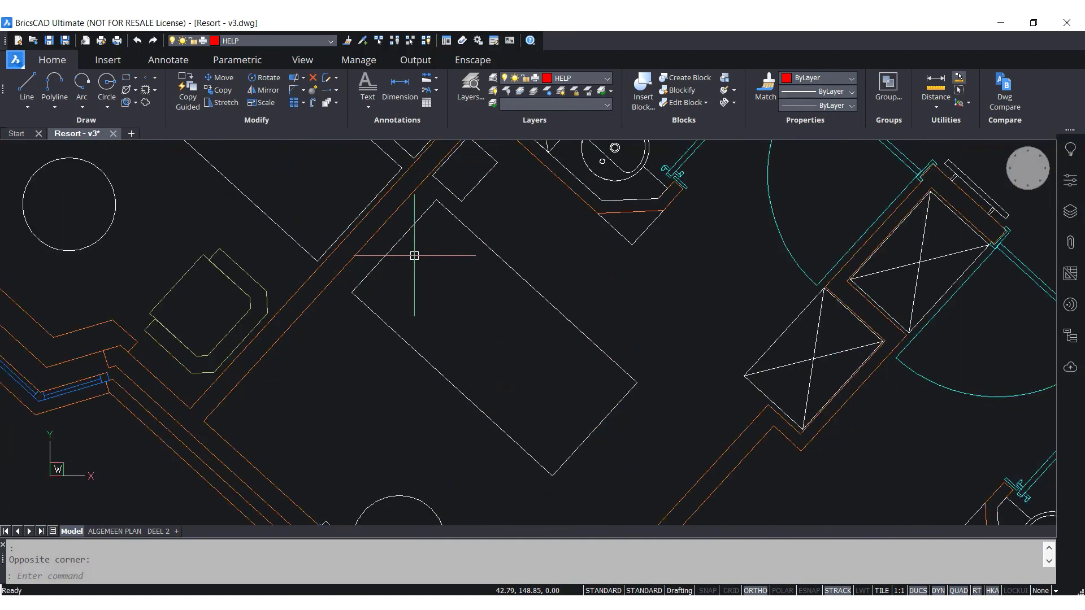
pyautogui.moveTo(400, 247)
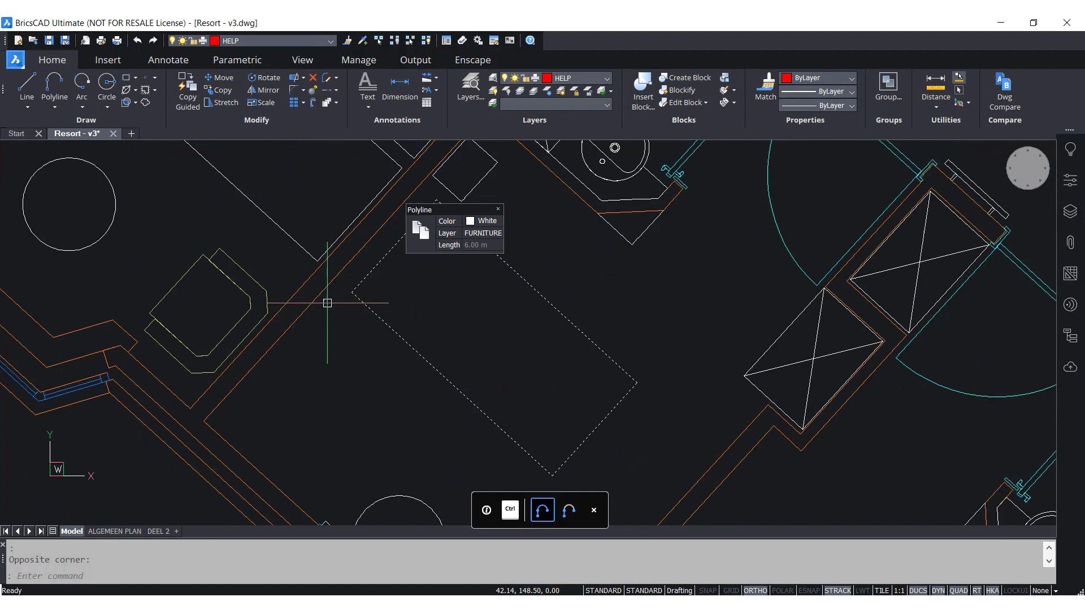
pyautogui.click(301, 305)
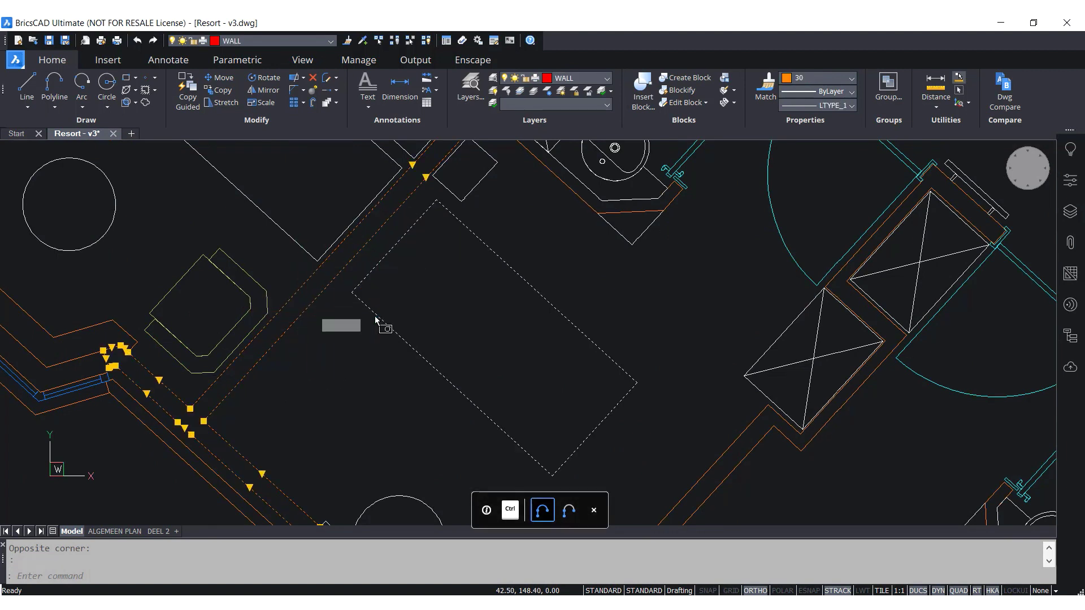
pyautogui.press('Escape')
pyautogui.click(310, 255)
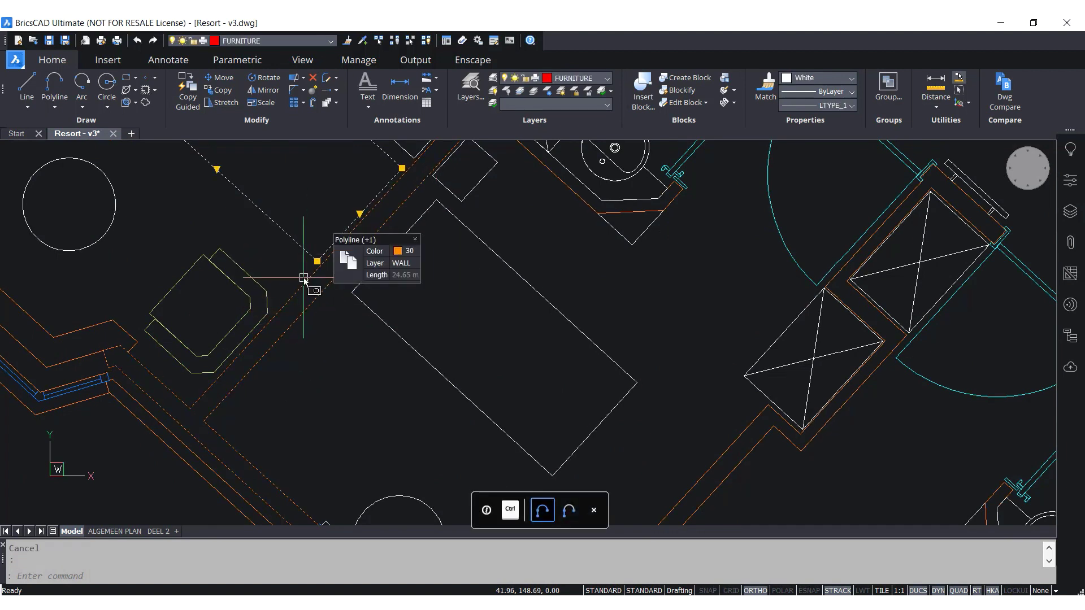
pyautogui.click(305, 278)
pyautogui.press('Escape')
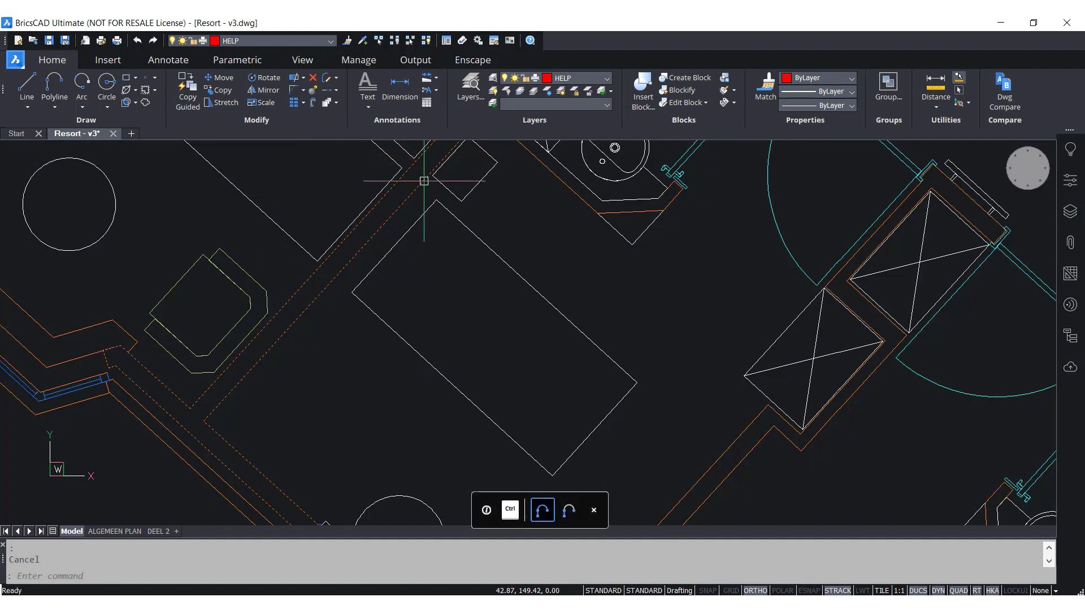
# - Set the nearest distance between the bed rectangle's corner and the adjacent angled wall to 0.035 m
pyautogui.scroll(2, 457, 176)
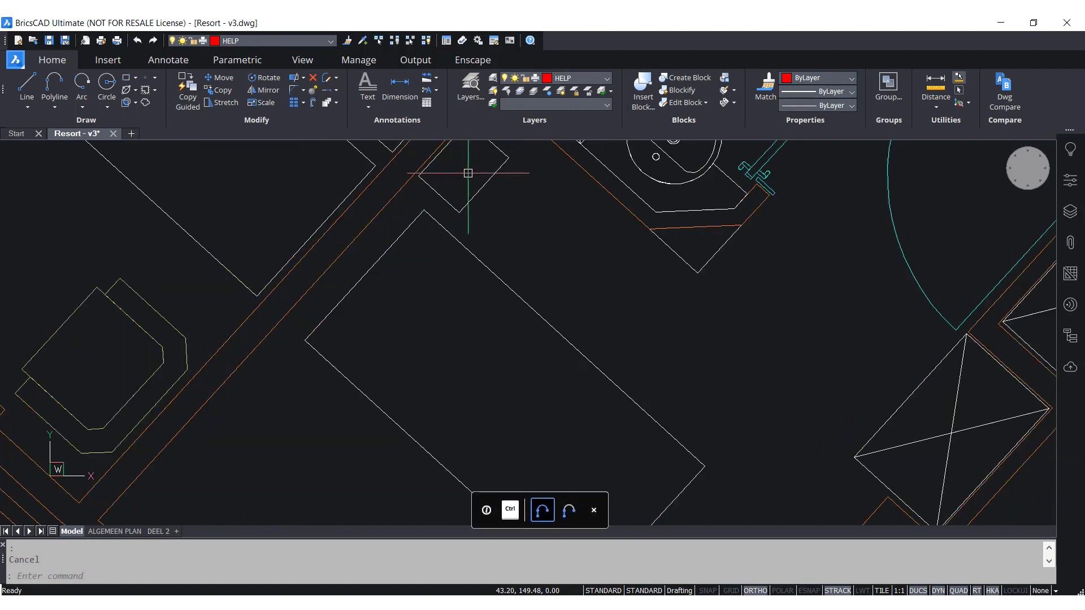
pyautogui.click(388, 206)
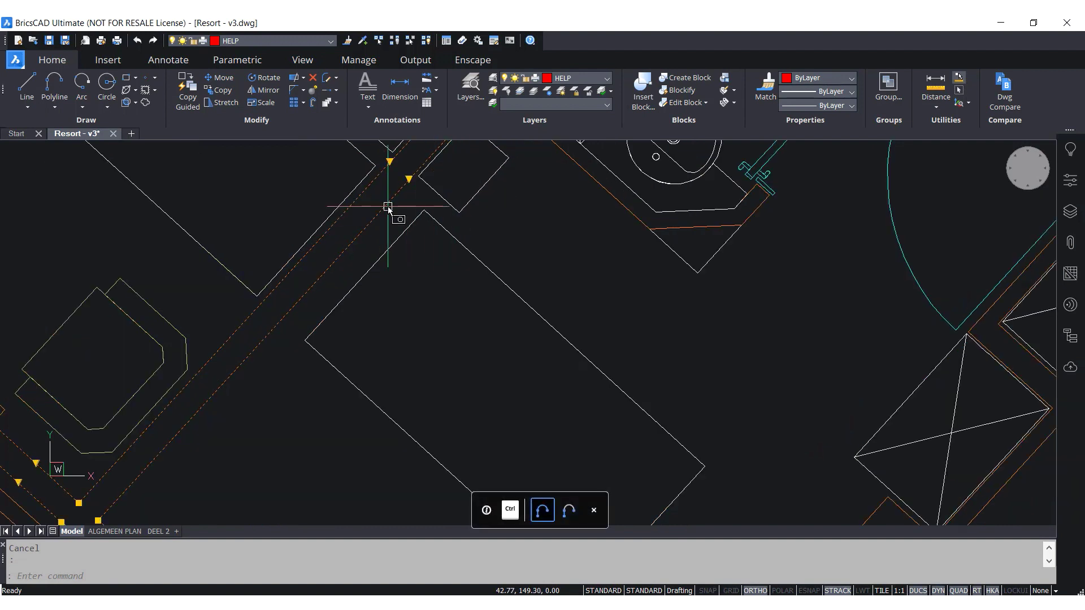
pyautogui.click(501, 282)
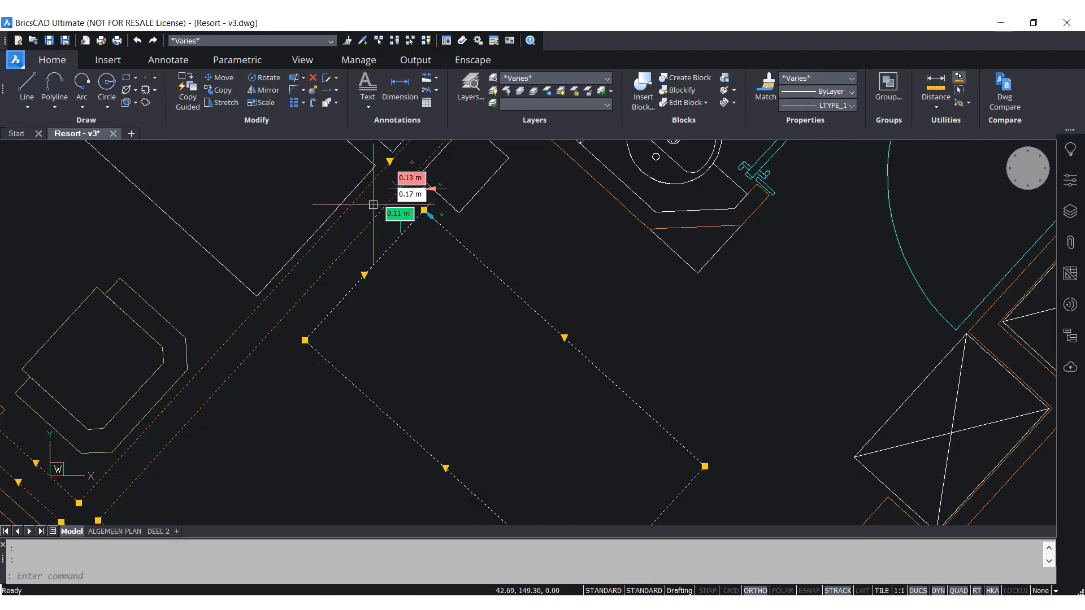
pyautogui.scroll(2, 369, 200)
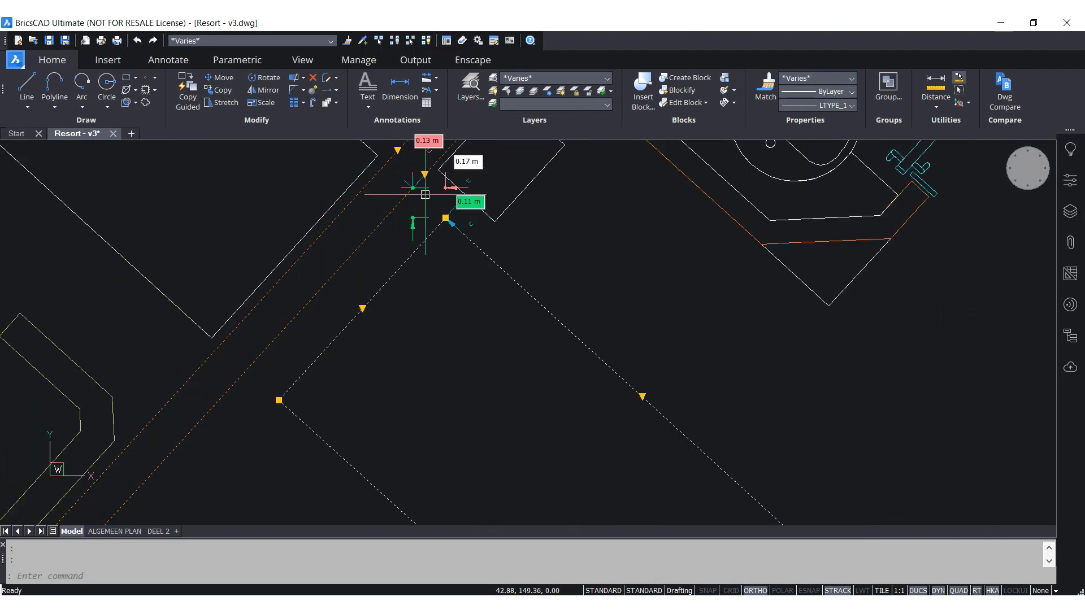
pyautogui.moveTo(426, 204); pyautogui.dragTo(406, 273, button='middle')
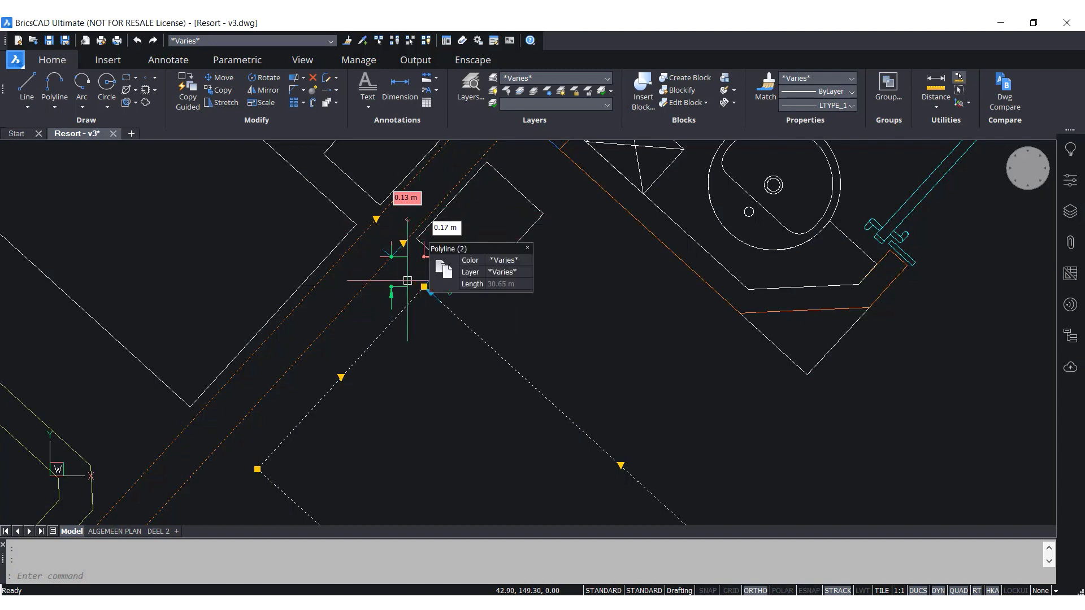
pyautogui.click(450, 227)
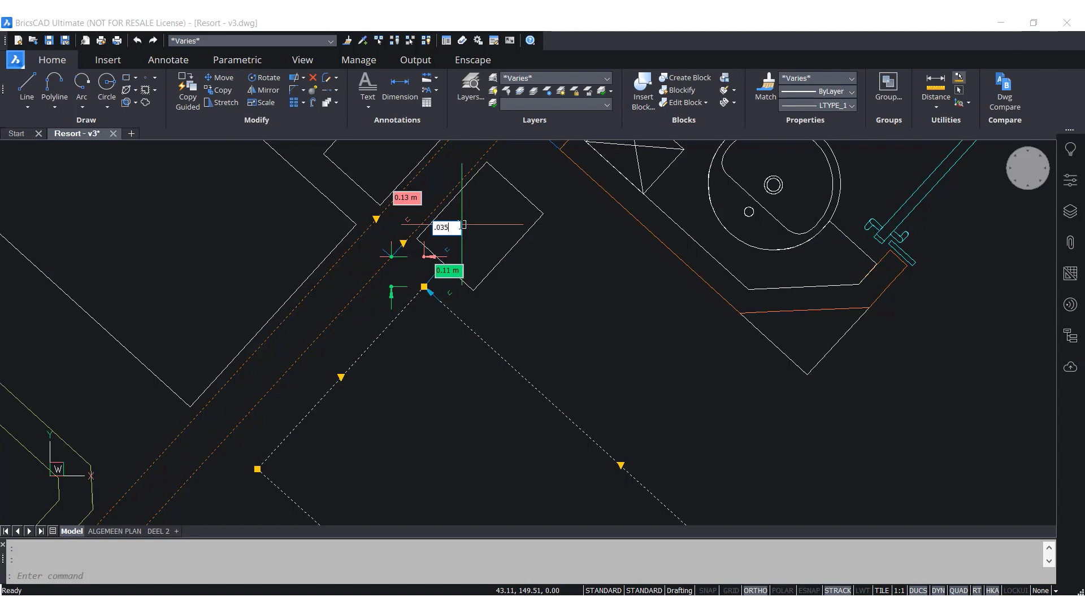
pyautogui.press('Return')
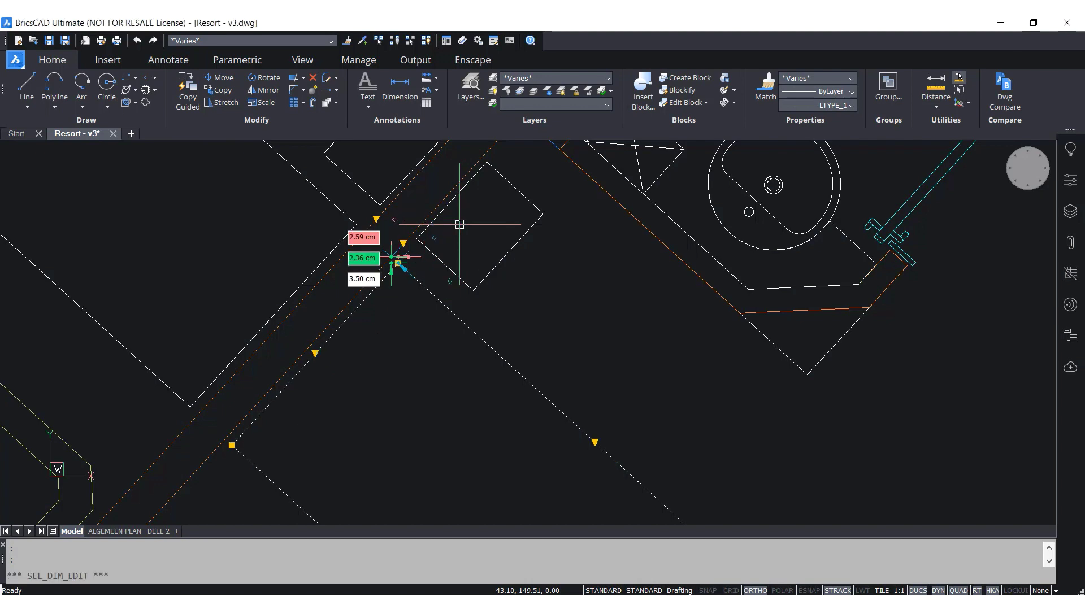
pyautogui.press('Escape')
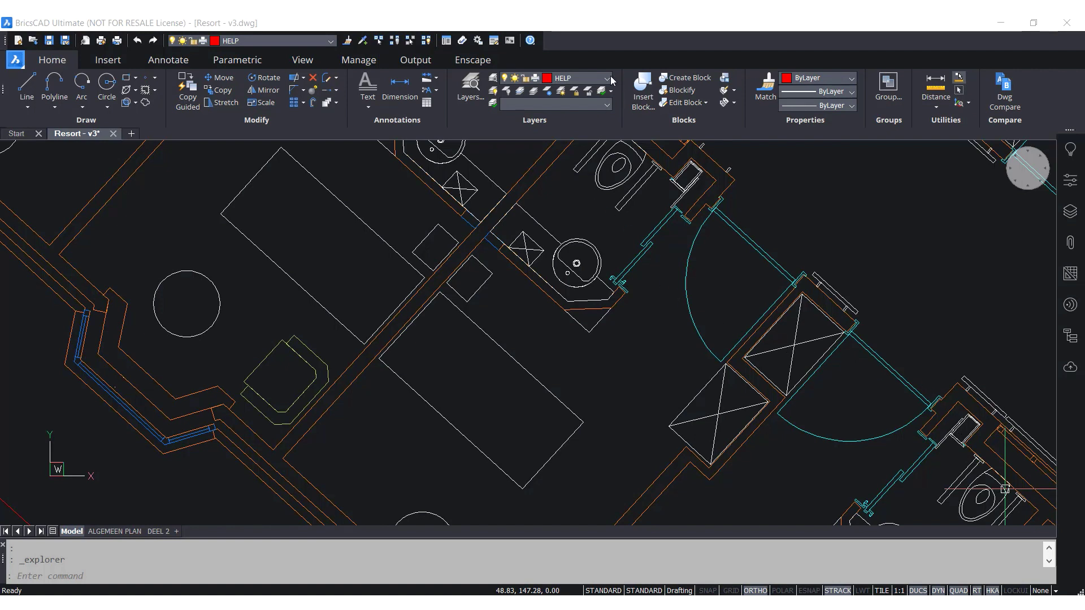
# - Look over the drawing's layer list and its used-layers filter, and hide the list again
pyautogui.click(1069, 211)
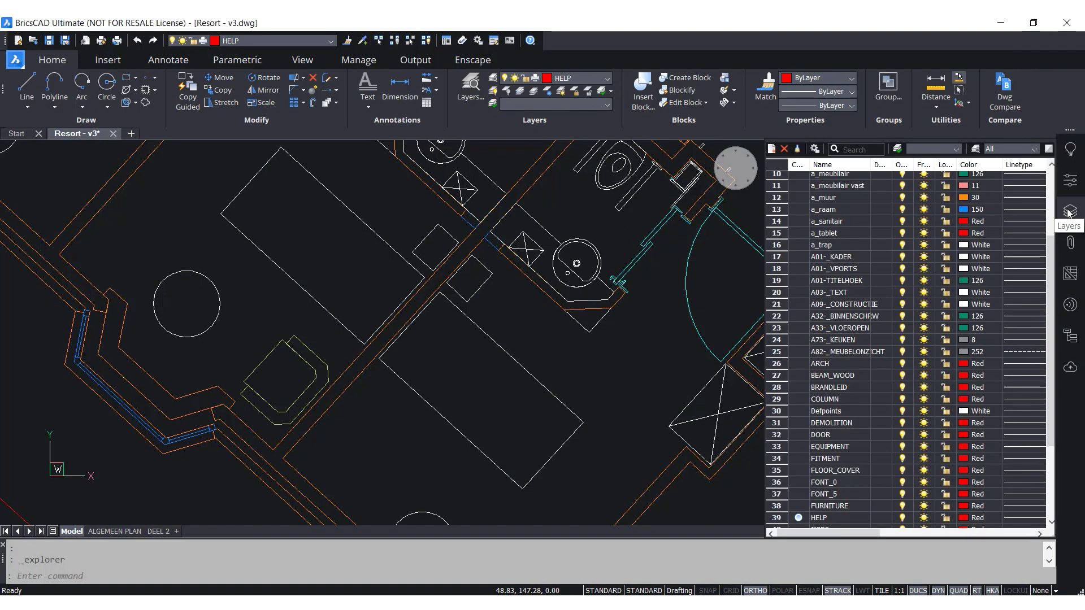
pyautogui.click(1034, 150)
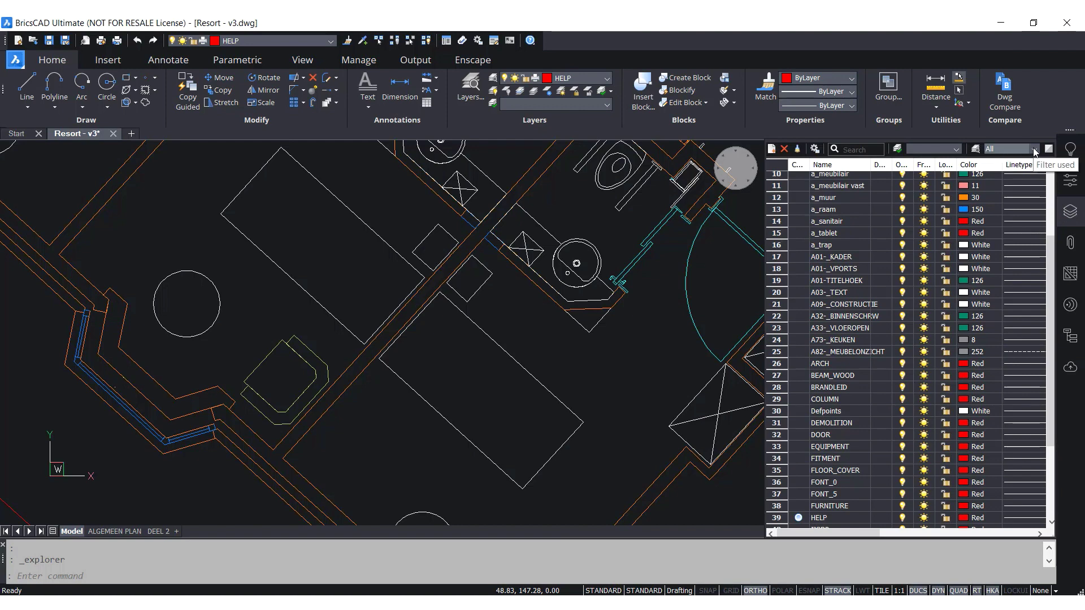
pyautogui.click(1069, 211)
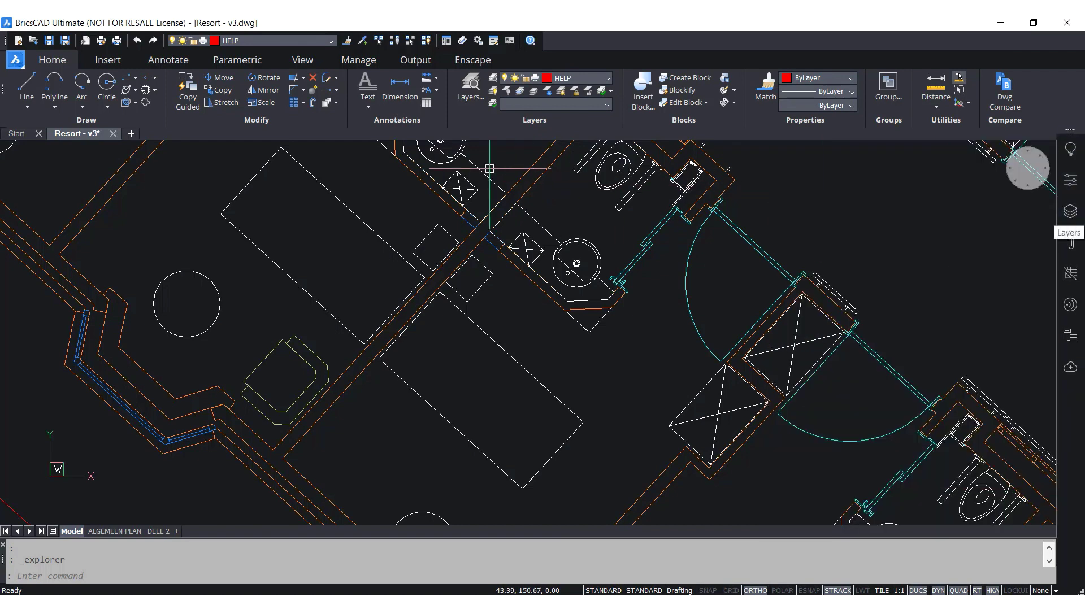
# - Start a new layer property filter in the Drawing Explorer that matches layers with index color 126
pyautogui.click(446, 41)
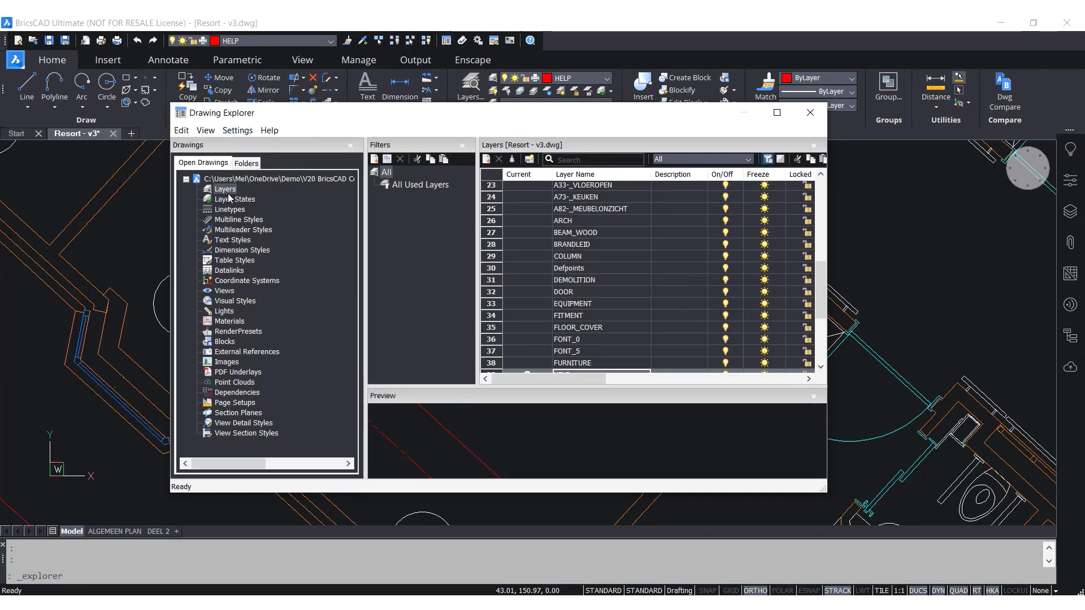
pyautogui.click(375, 159)
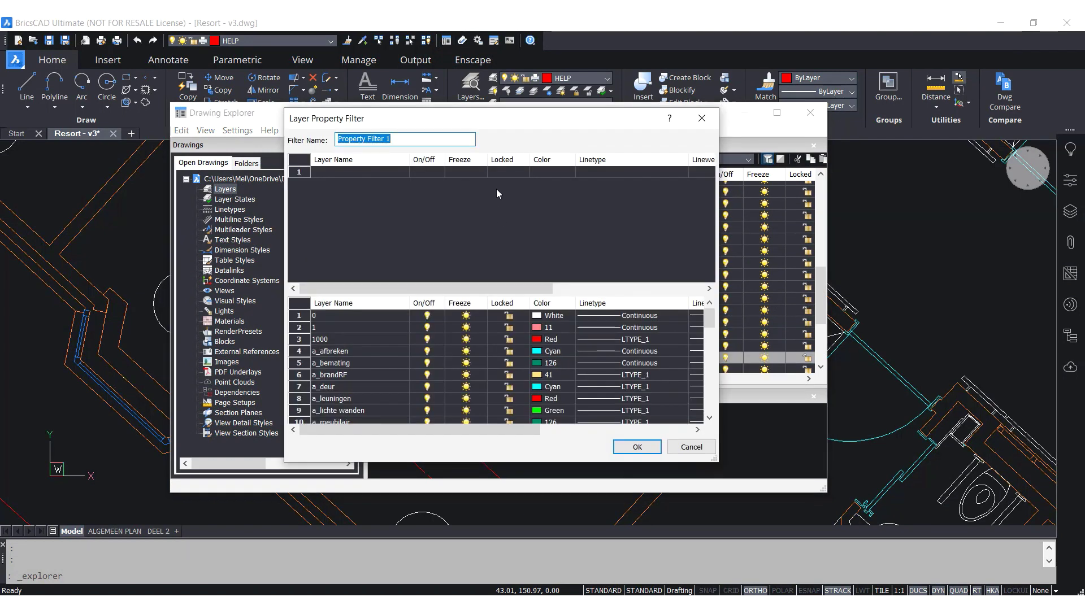
pyautogui.click(547, 172)
pyautogui.click(568, 174)
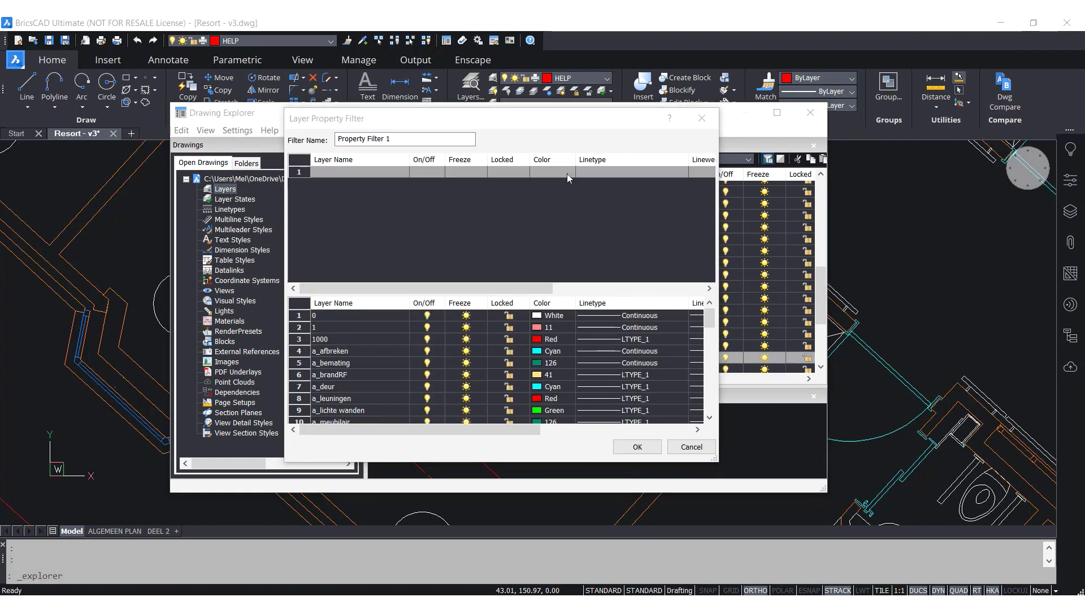
pyautogui.write('126')
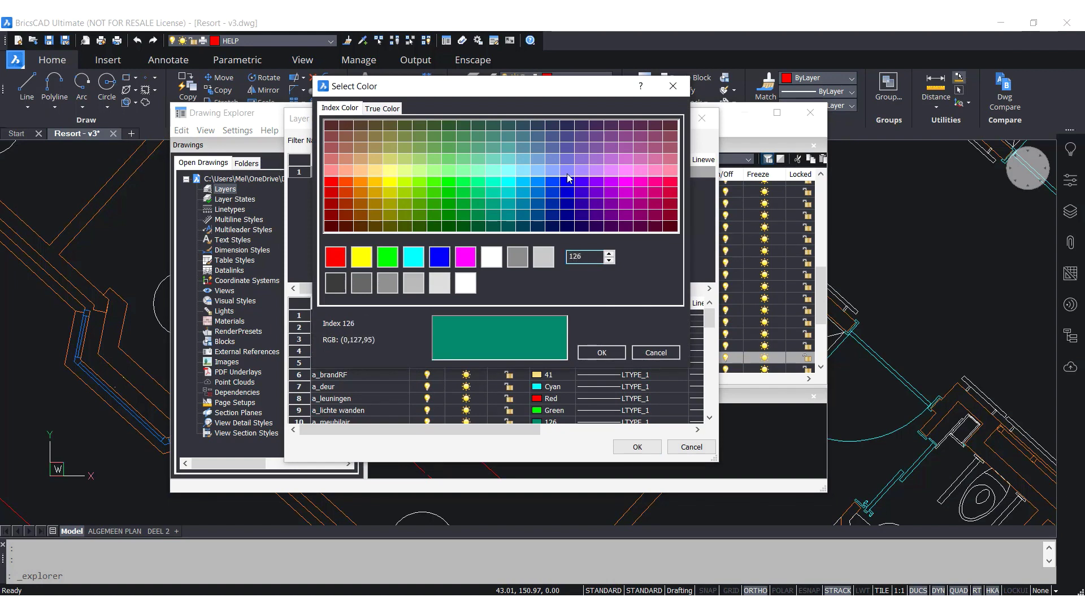
pyautogui.click(601, 352)
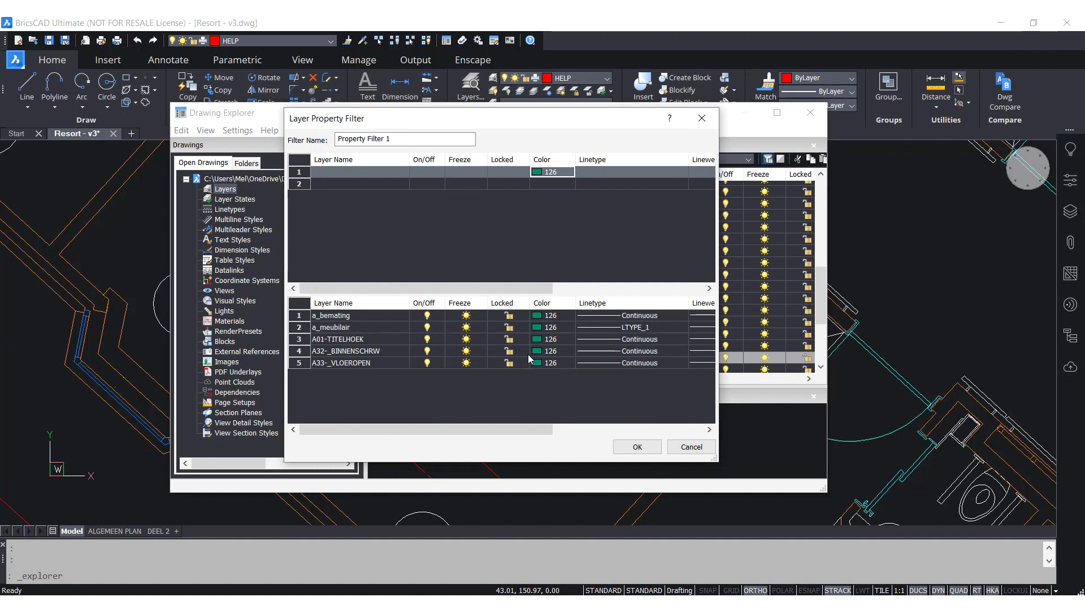
# - Check the layers matched by the property filter, name the filter Green and save it
pyautogui.click(354, 315)
pyautogui.click(354, 328)
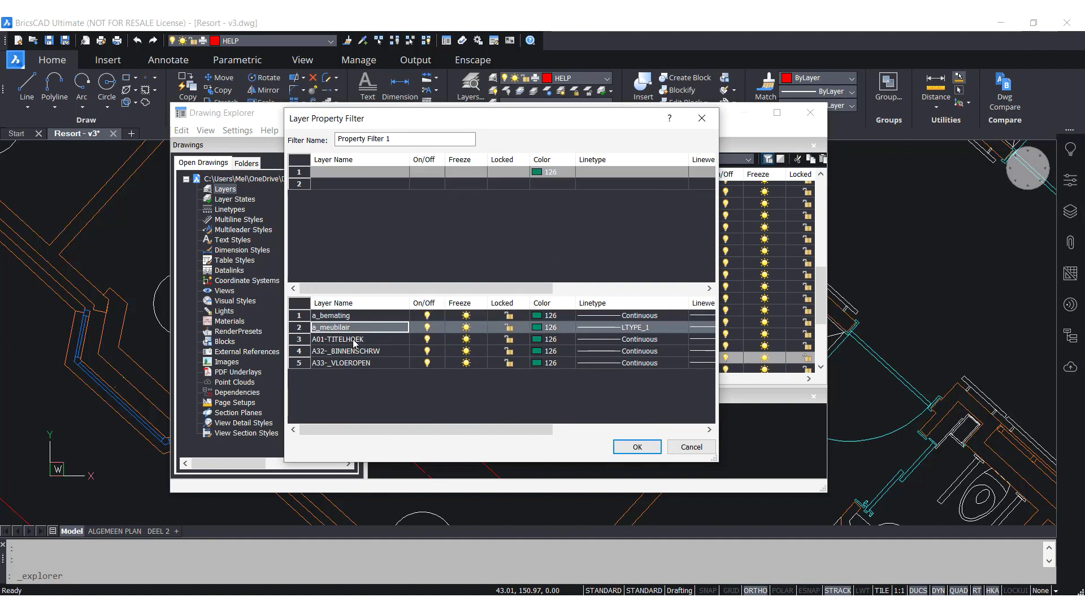
pyautogui.click(353, 341)
pyautogui.click(421, 139)
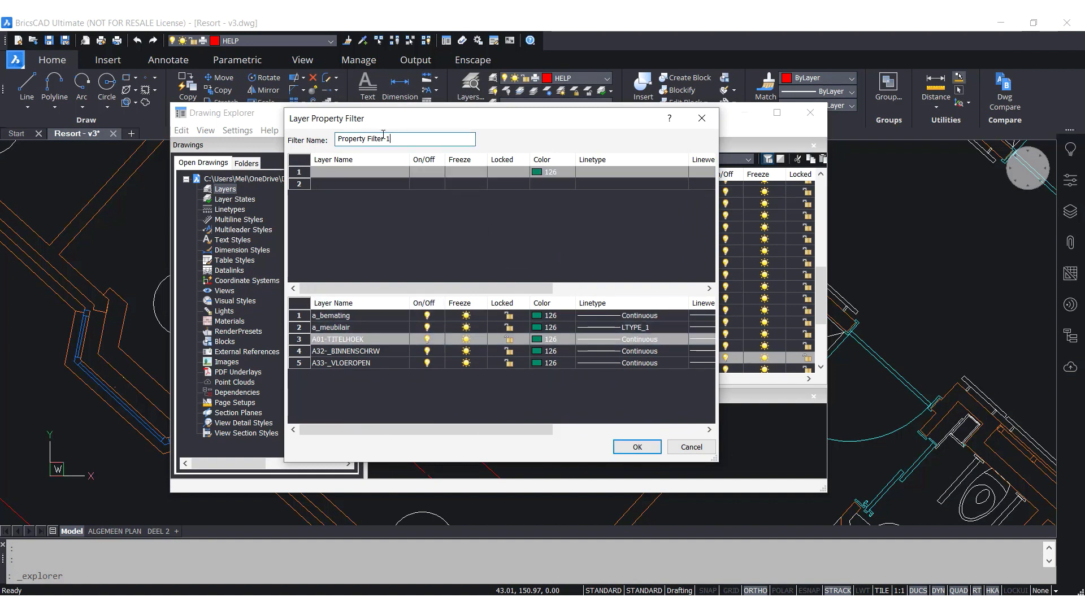
pyautogui.moveTo(390, 139); pyautogui.dragTo(325, 133)
pyautogui.write('Green')
pyautogui.click(638, 447)
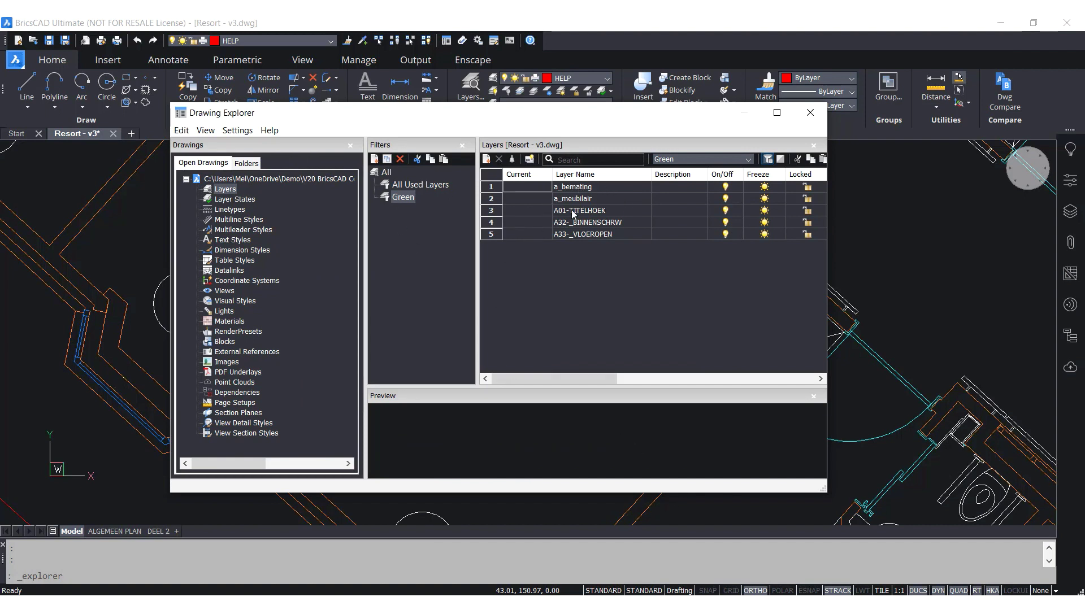
# - From the full layer list, create a group filter from a_afbreken, a_meubilair, a_sanitair, the three A01 layers, BEAM_WOOD, EQUIPMENT, FONT_0, FONT_5, Kader, STAIRCASE and TABLET
pyautogui.click(386, 173)
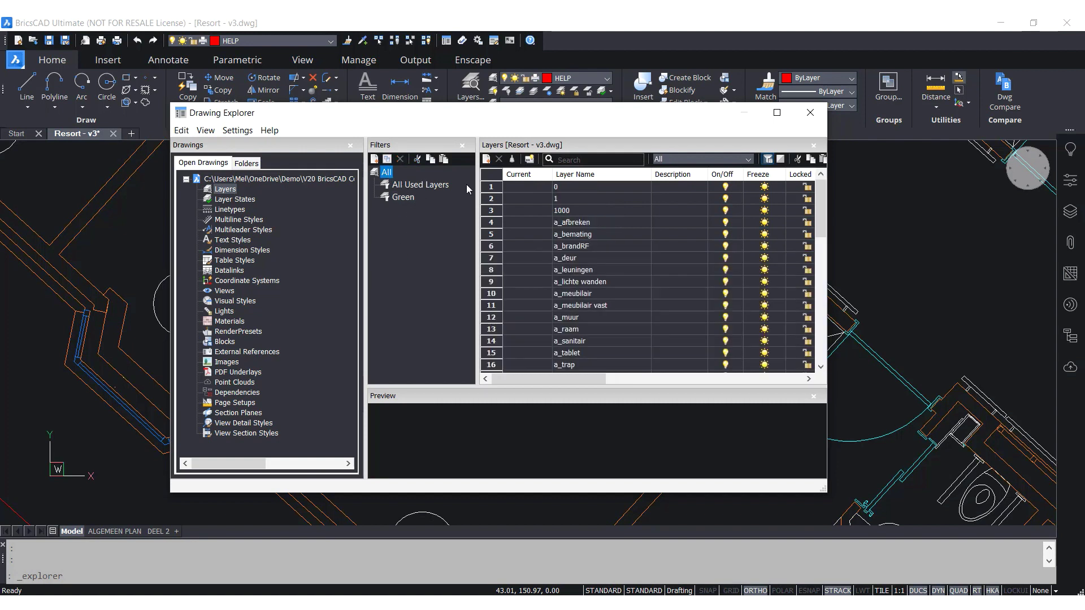
pyautogui.click(573, 197)
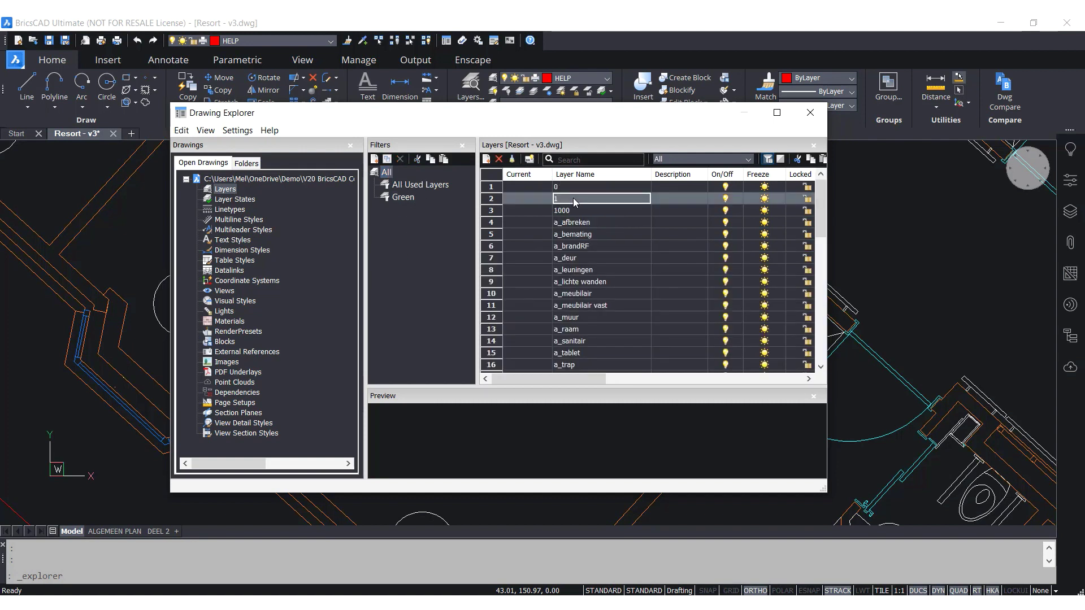
pyautogui.keyDown('shift'); pyautogui.click(577, 256); pyautogui.keyUp('shift')
pyautogui.click(579, 292)
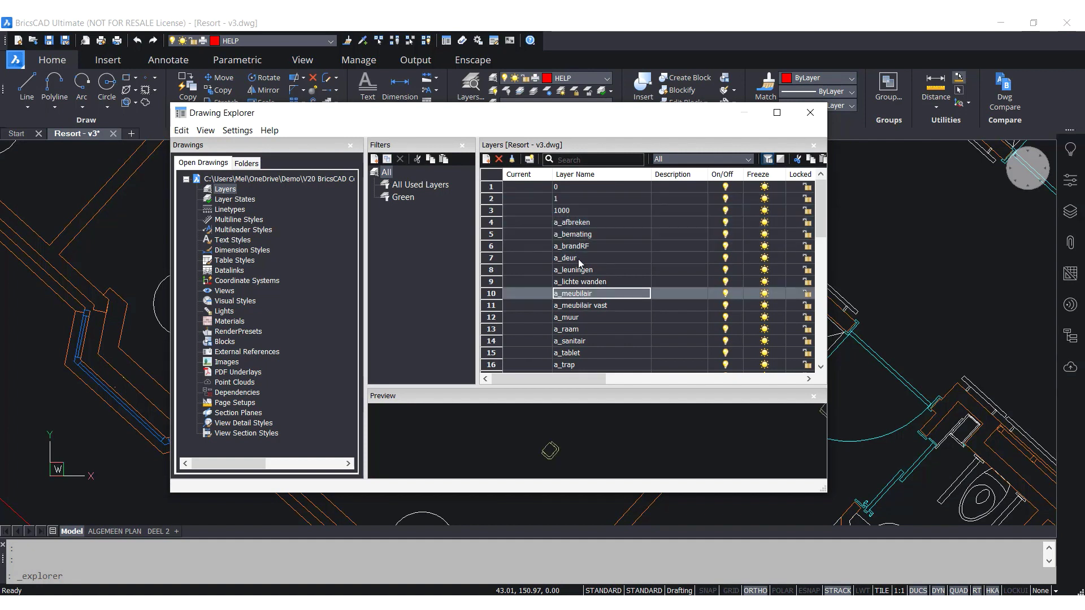
pyautogui.keyDown('ctrl'); pyautogui.click(572, 225); pyautogui.keyUp('ctrl')
pyautogui.keyDown('ctrl'); pyautogui.click(565, 343); pyautogui.keyUp('ctrl')
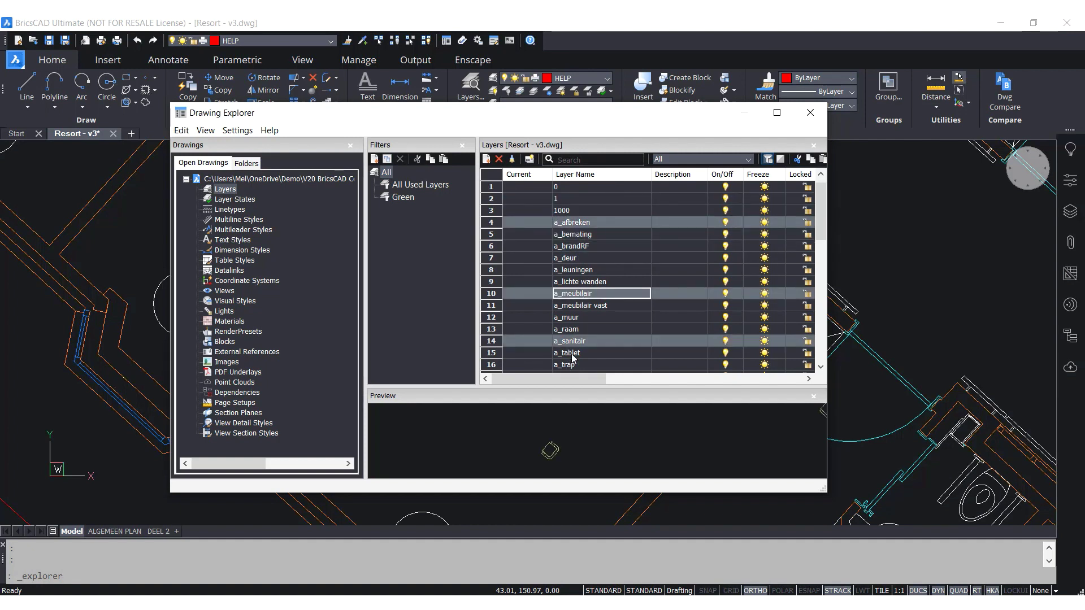
pyautogui.scroll(-2, 572, 358)
pyautogui.keyDown('ctrl'); pyautogui.click(572, 349); pyautogui.keyUp('ctrl')
pyautogui.keyDown('ctrl'); pyautogui.click(574, 326); pyautogui.keyUp('ctrl')
pyautogui.keyDown('ctrl'); pyautogui.click(575, 338); pyautogui.keyUp('ctrl')
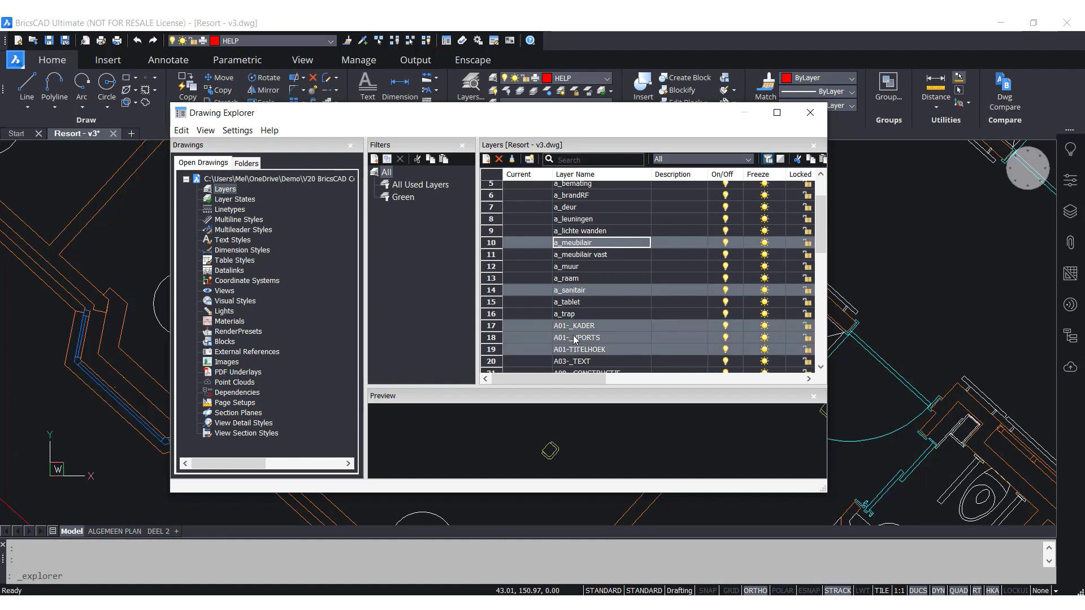
pyautogui.scroll(-15, 574, 338)
pyautogui.rightClick(547, 209)
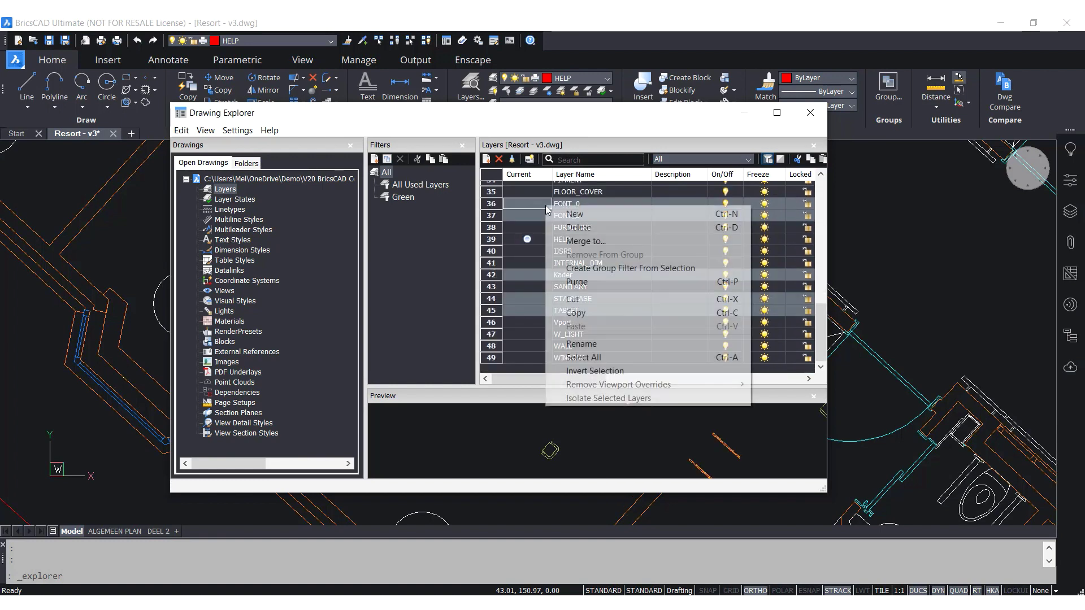
pyautogui.click(576, 269)
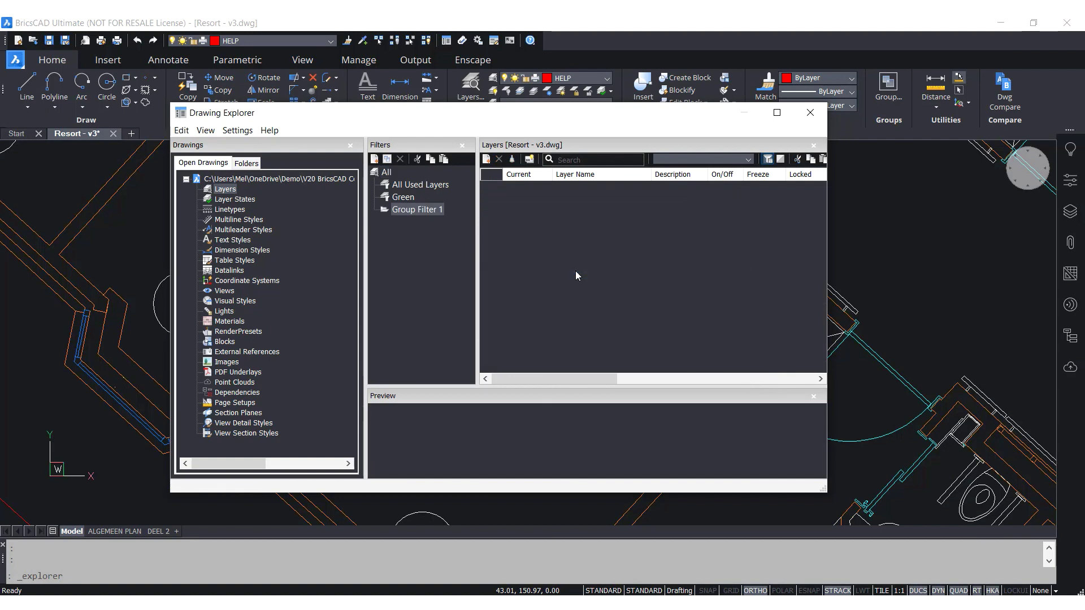
# - Rename the new layer group filter as Group_1 and close the Drawing Explorer
pyautogui.click(402, 210)
pyautogui.rightClick(402, 213)
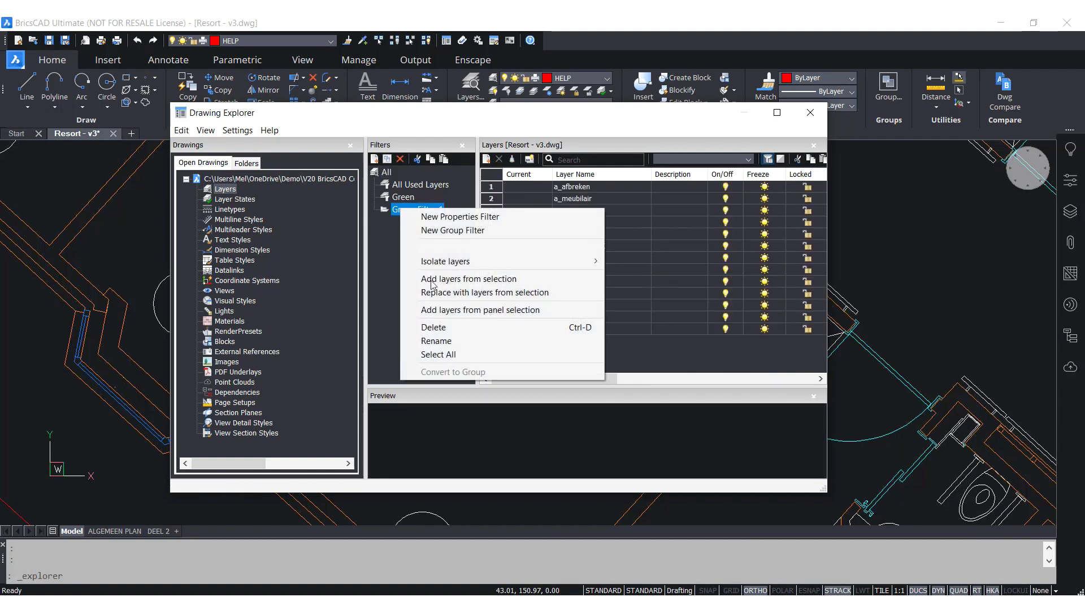
pyautogui.click(438, 341)
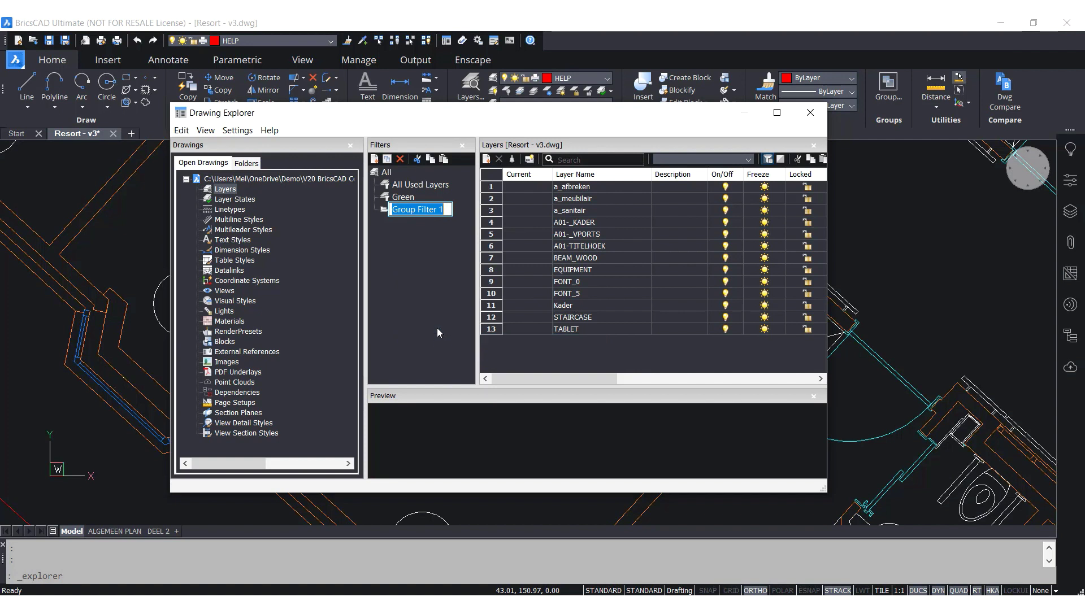
pyautogui.write('Group')
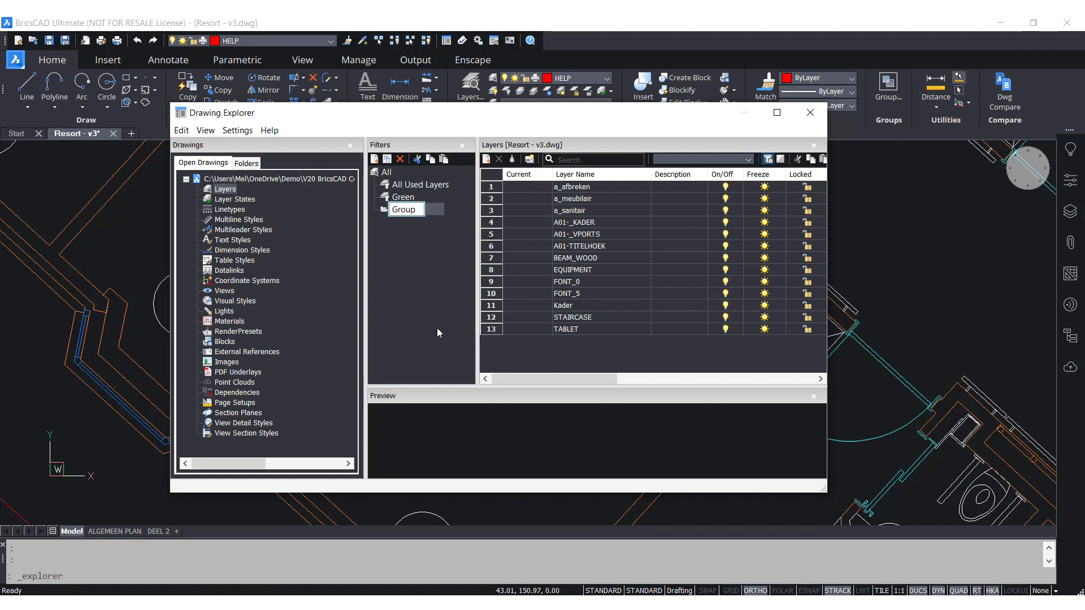
pyautogui.write('_1')
pyautogui.press('Return')
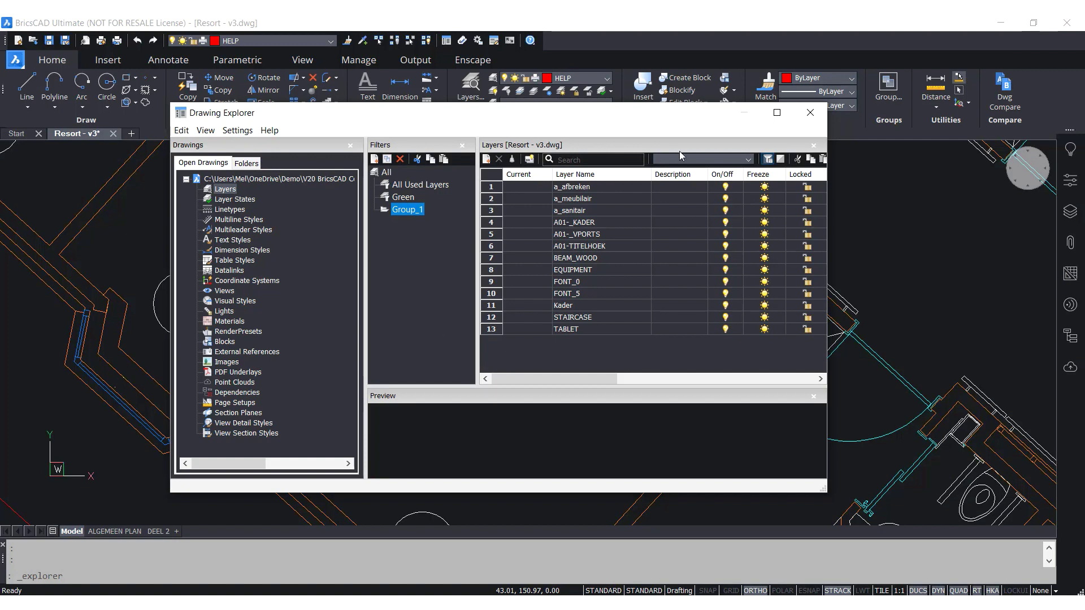
pyautogui.click(810, 112)
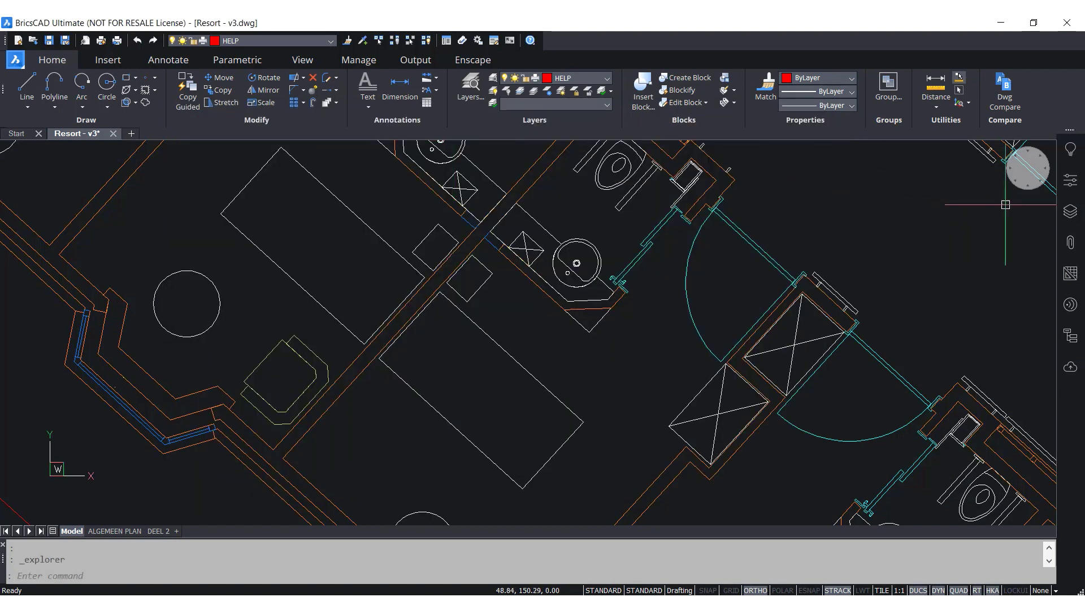
# - Show the drawing's layer list and compare its contents under the All, Green and Group_1 filters
pyautogui.click(1066, 212)
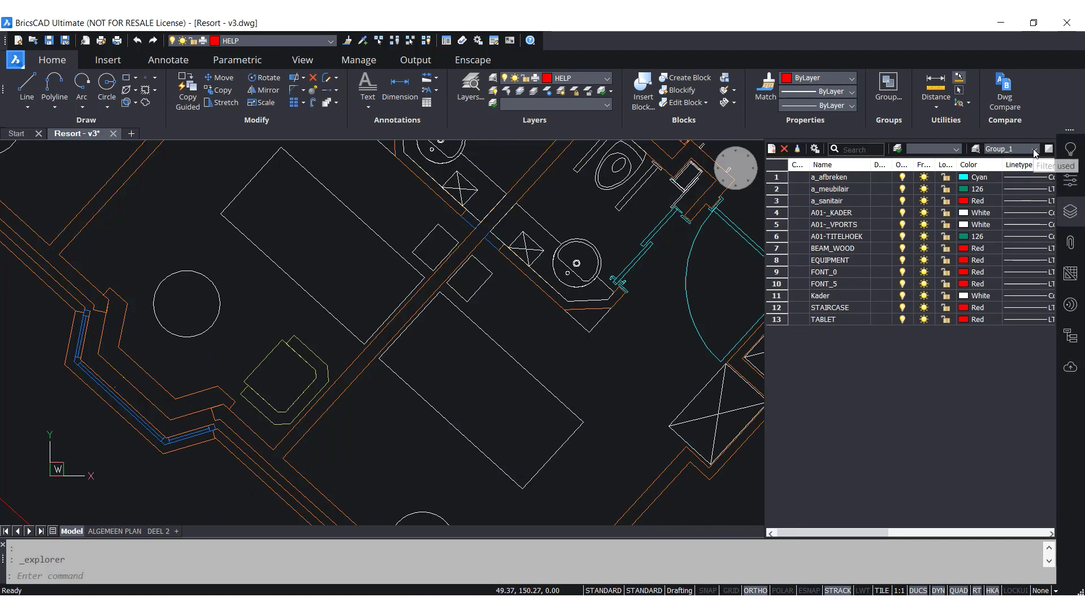
pyautogui.click(1034, 150)
pyautogui.click(1008, 158)
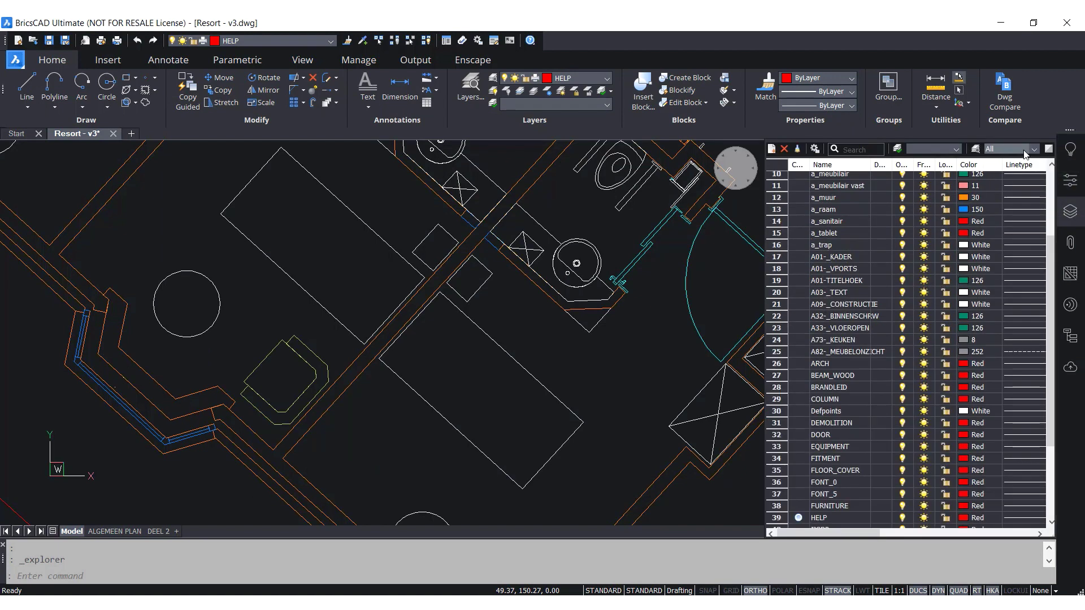
pyautogui.click(1033, 149)
pyautogui.click(1000, 171)
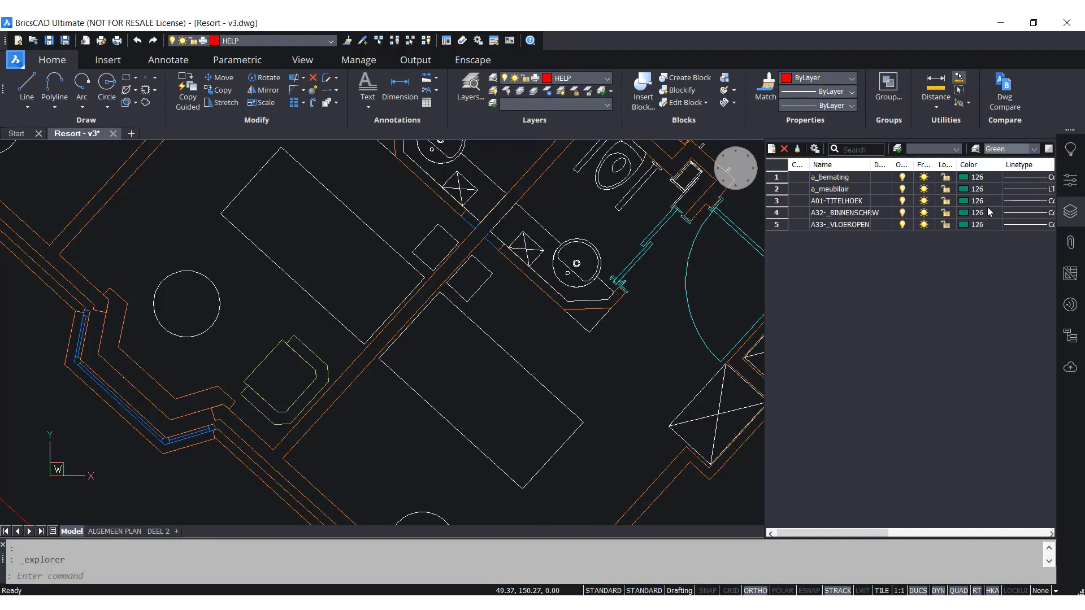
pyautogui.click(1034, 150)
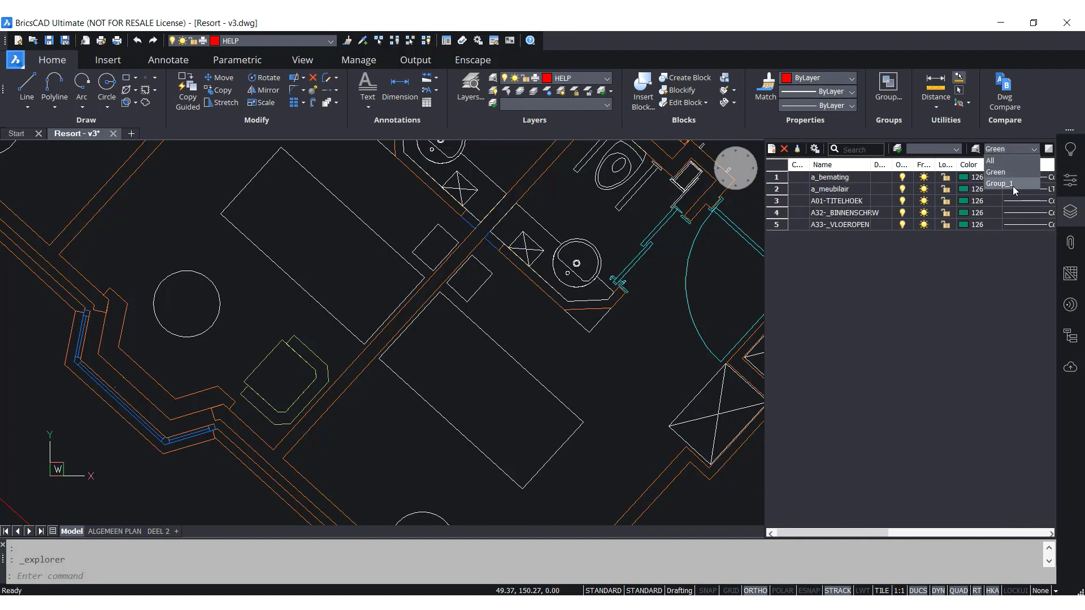
pyautogui.click(1013, 184)
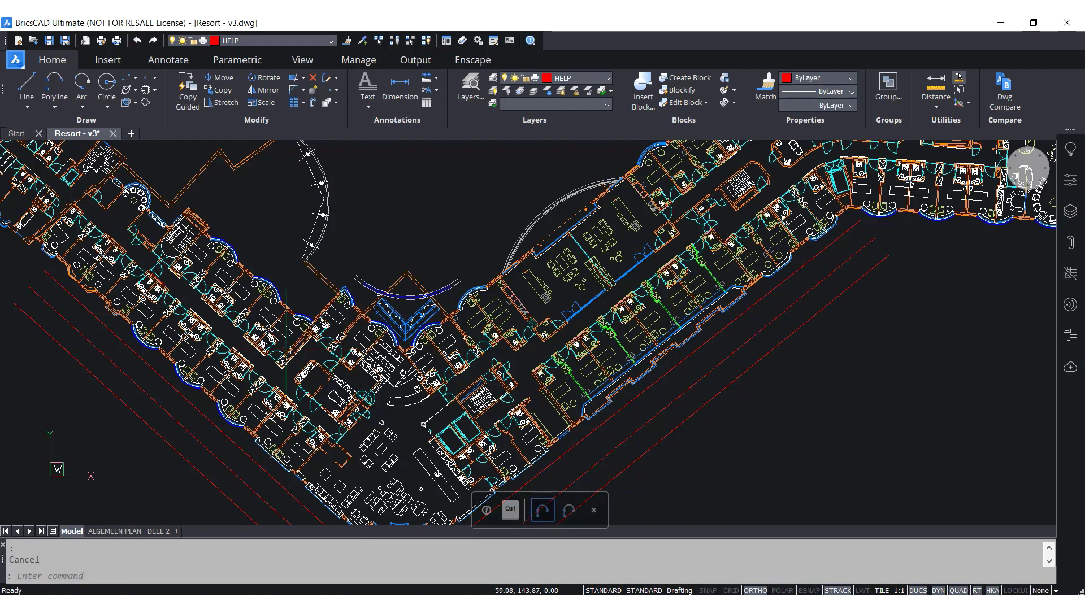
# - Open the ALGEMEEN PLAN layout and maximize its large plan viewport with VPMAX
pyautogui.click(112, 530)
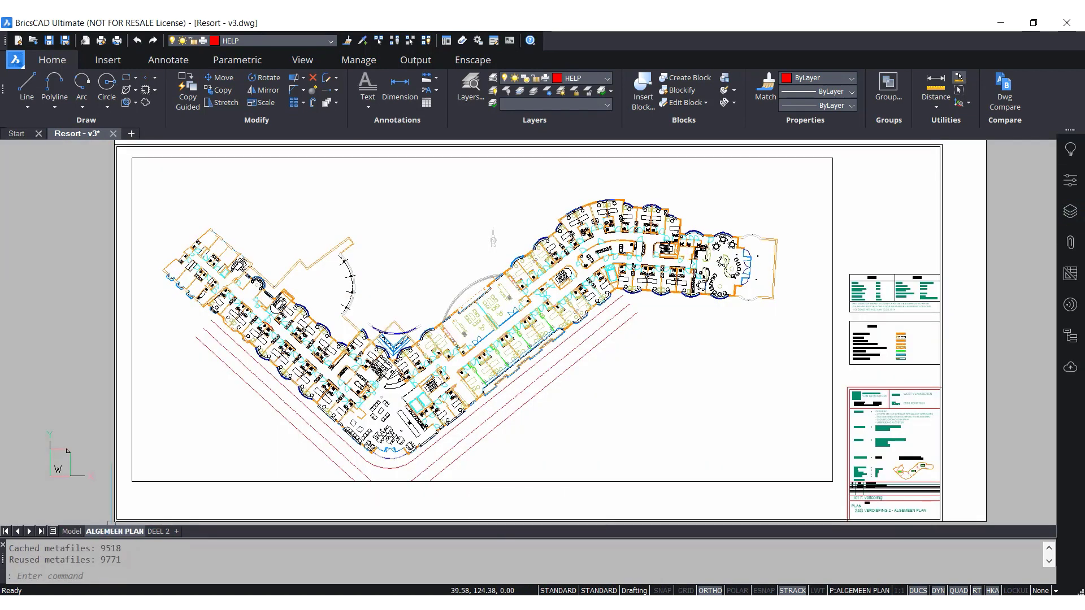
pyautogui.click(133, 426)
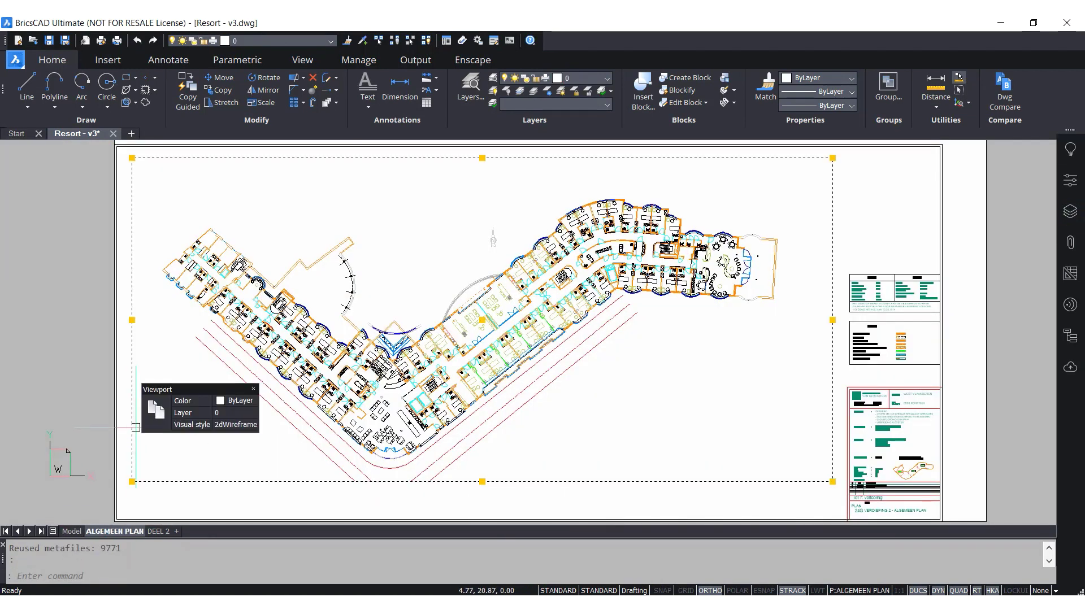
pyautogui.write('vp')
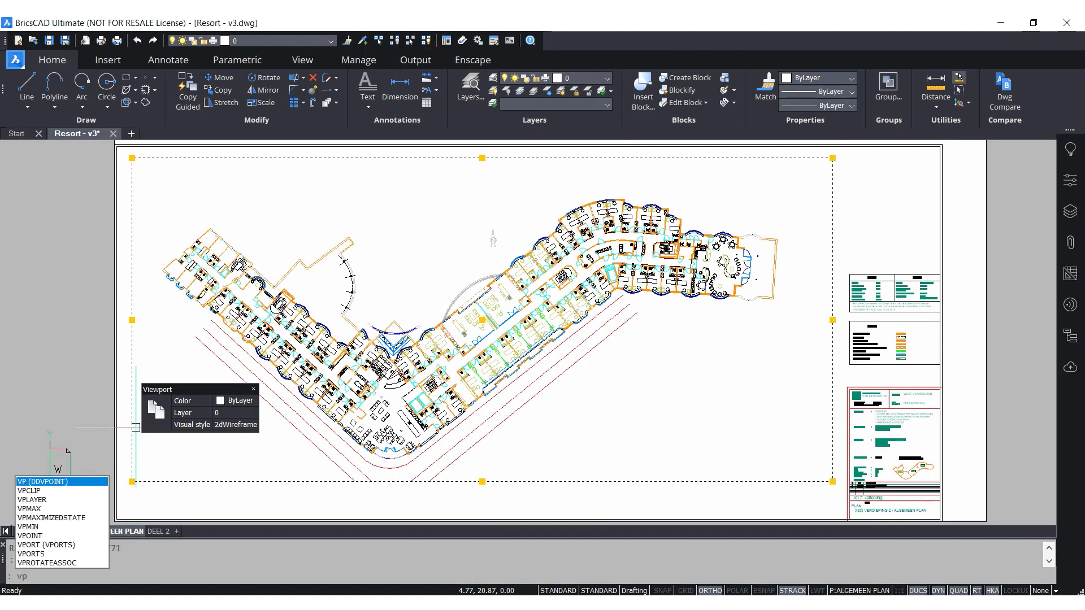
pyautogui.write('max')
pyautogui.press('Return')
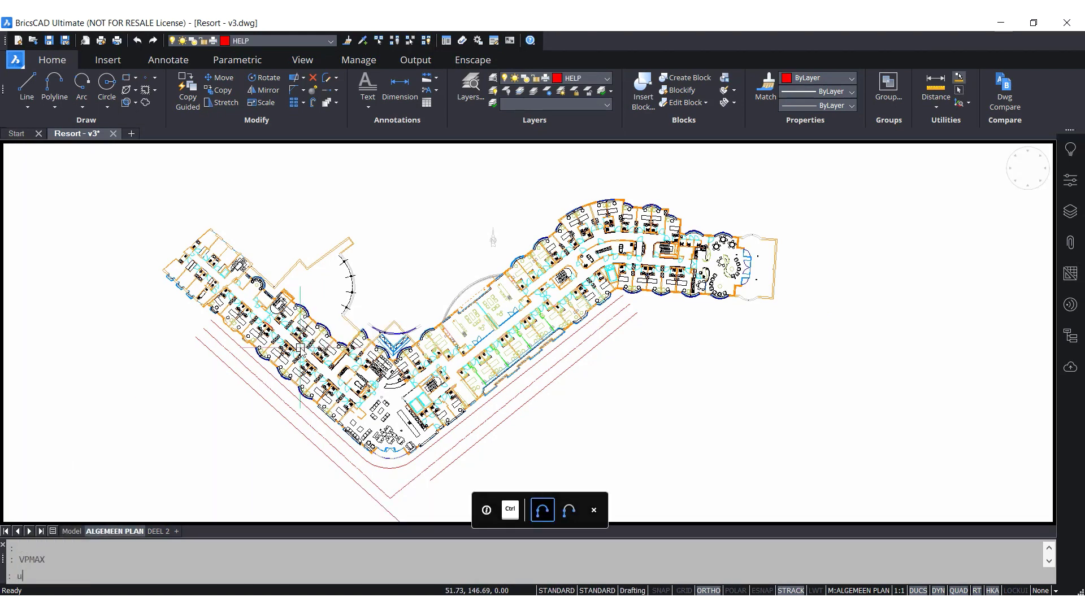
# - Undo the VPMAX command, maximize the plan viewport again through its border, and inspect the bedrooms at close range
pyautogui.hotkey('ctrl', 'z')
pyautogui.doubleClick(131, 356)
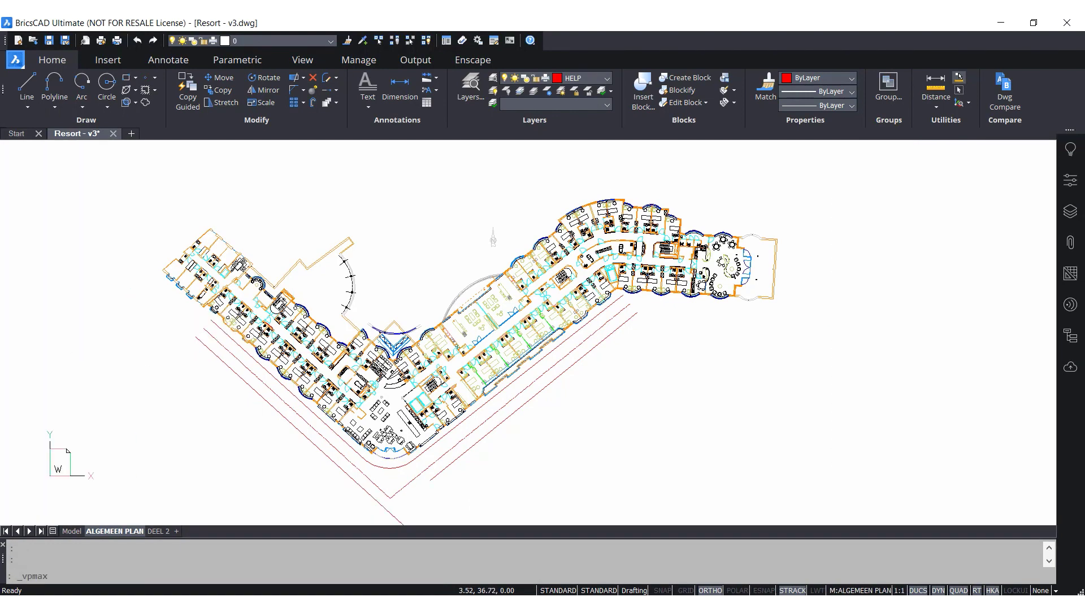
pyautogui.keyDown('ctrl'); pyautogui.scroll(5, 334, 336); pyautogui.keyUp('ctrl')
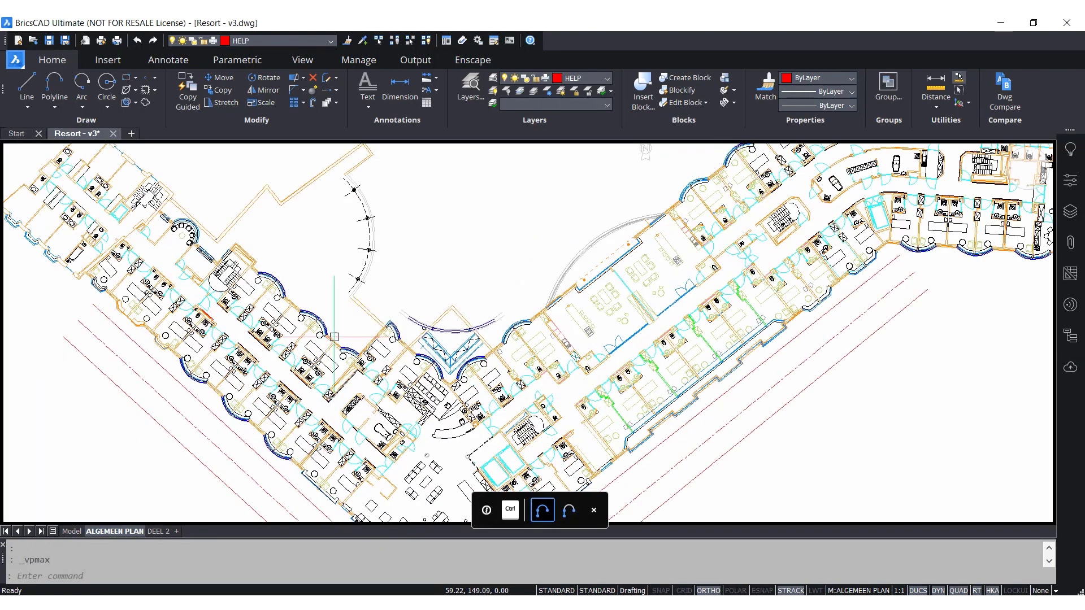
pyautogui.scroll(8, 336, 333)
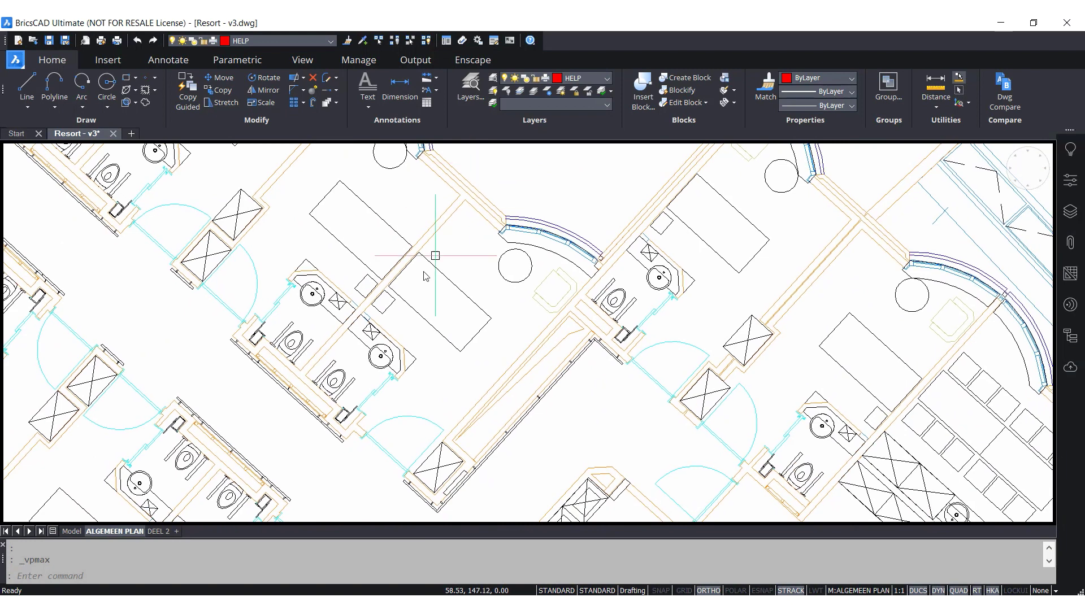
pyautogui.keyDown('ctrl'); pyautogui.scroll(-5, 438, 268); pyautogui.keyUp('ctrl')
pyautogui.keyDown('ctrl'); pyautogui.scroll(3, 384, 351); pyautogui.keyUp('ctrl')
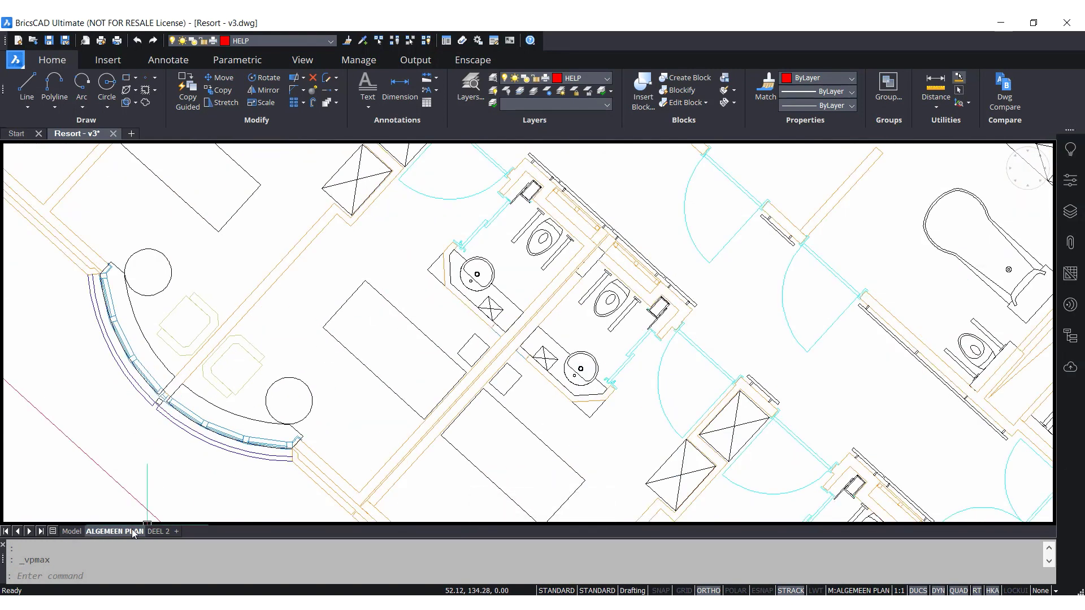
pyautogui.scroll(-1, 356, 344)
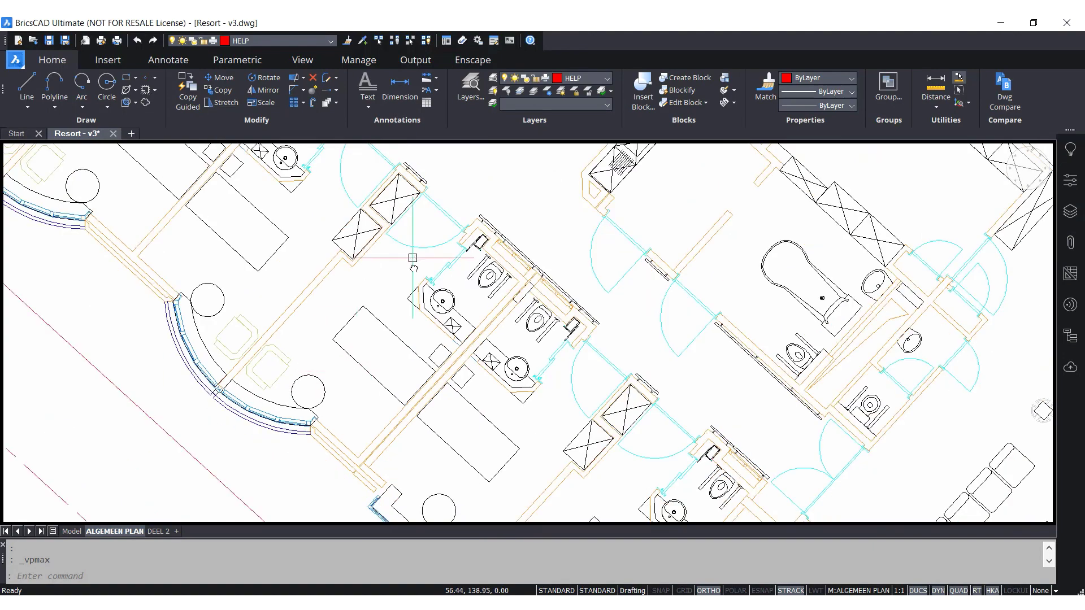
pyautogui.moveTo(413, 261); pyautogui.dragTo(348, 345, button='middle')
pyautogui.scroll(-3, 373, 282)
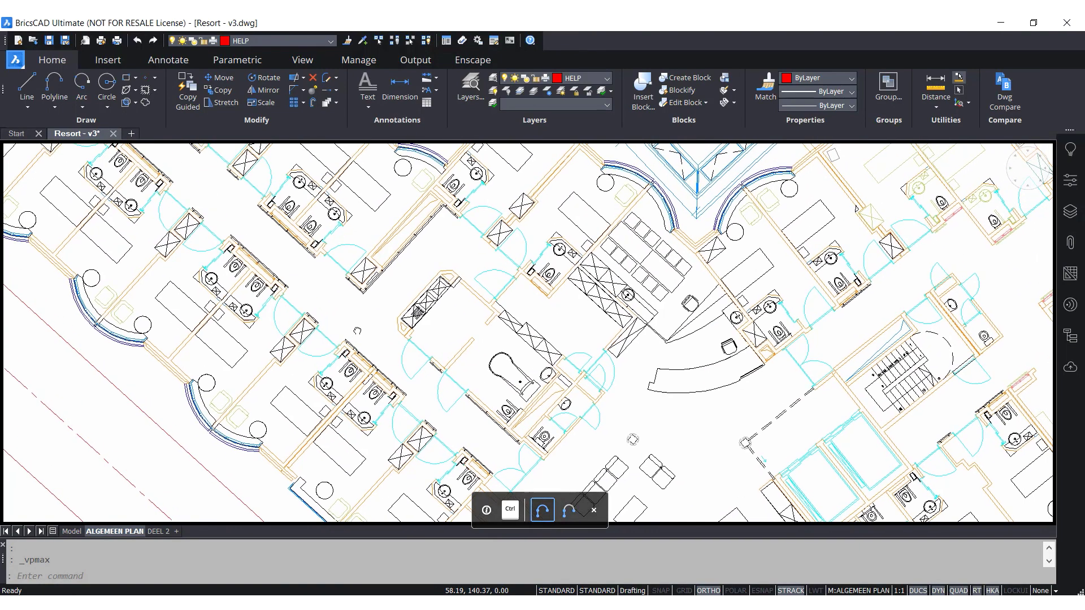
# - Move the round table in the bedroom a short distance inside the maximized viewport, with Ortho turned off
pyautogui.scroll(5, 354, 307)
pyautogui.write('m')
pyautogui.press('Return')
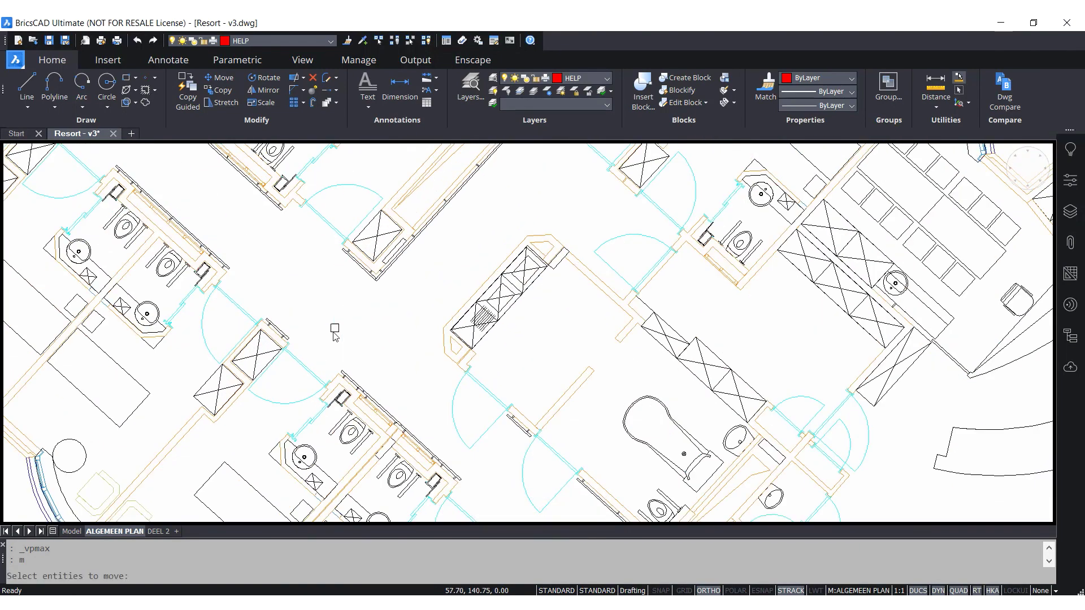
pyautogui.click(87, 449)
pyautogui.scroll(2, 90, 448)
pyautogui.press('Return')
pyautogui.click(78, 424)
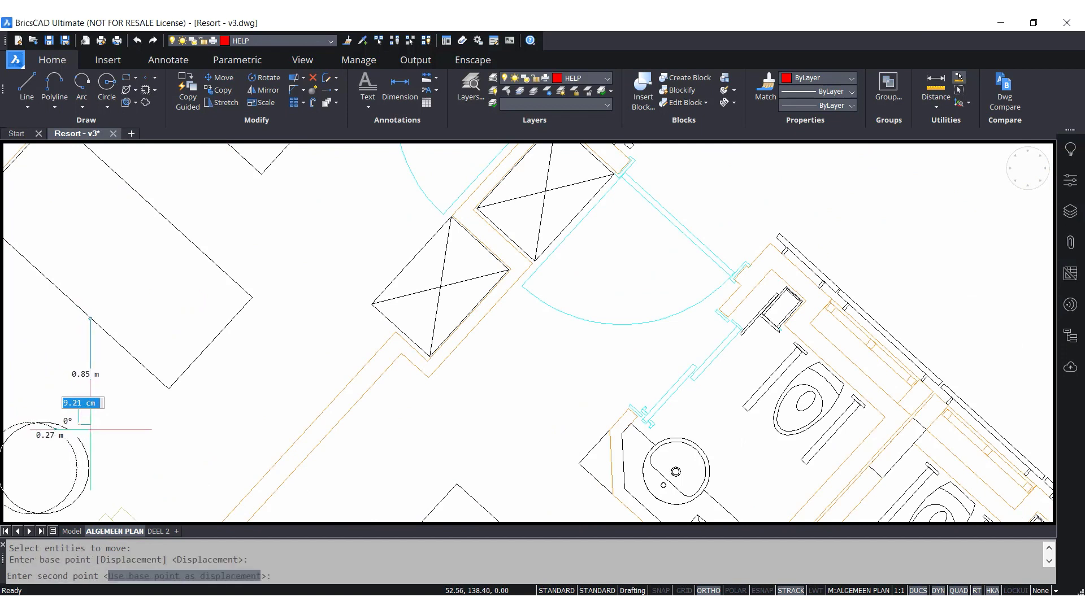
pyautogui.press('F8')
pyautogui.click(94, 434)
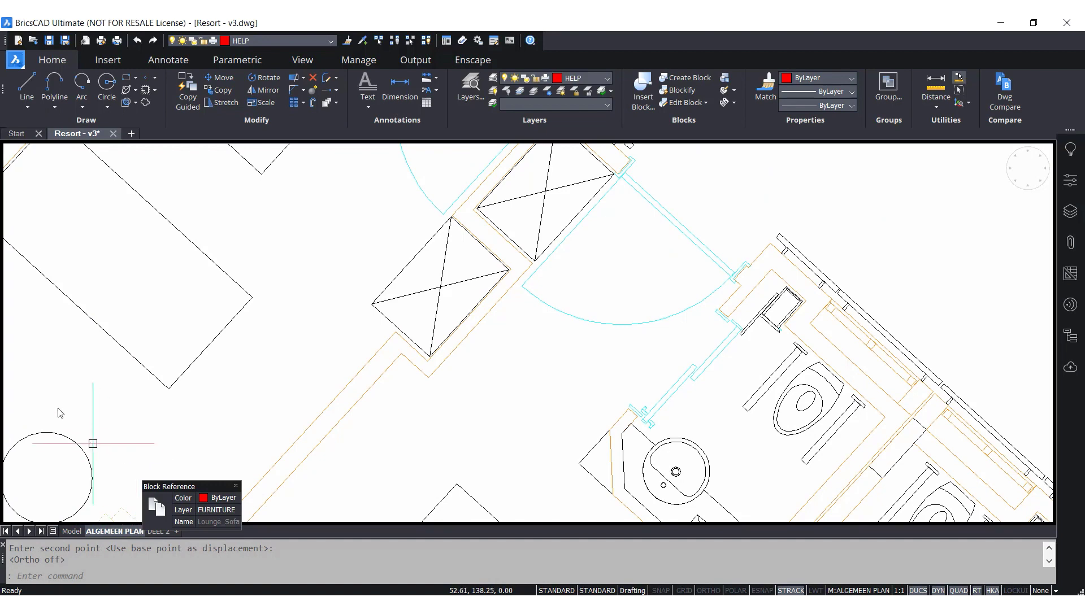
# - Return from the maximized viewport to the layout sheet through the viewport border, and undo that return
pyautogui.doubleClick(2, 370)
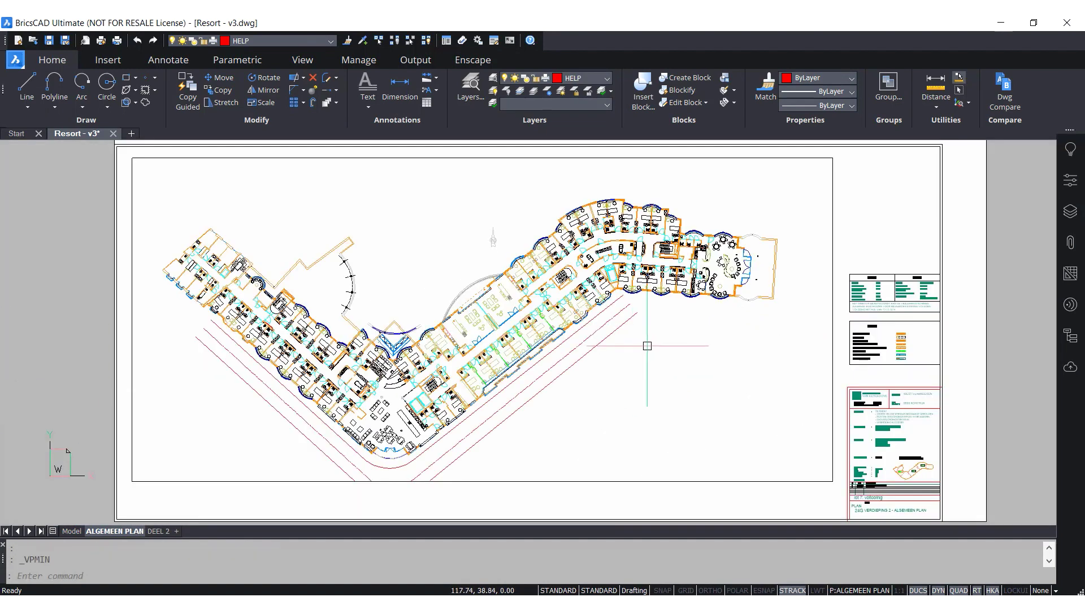
pyautogui.hotkey('ctrl', 'z')
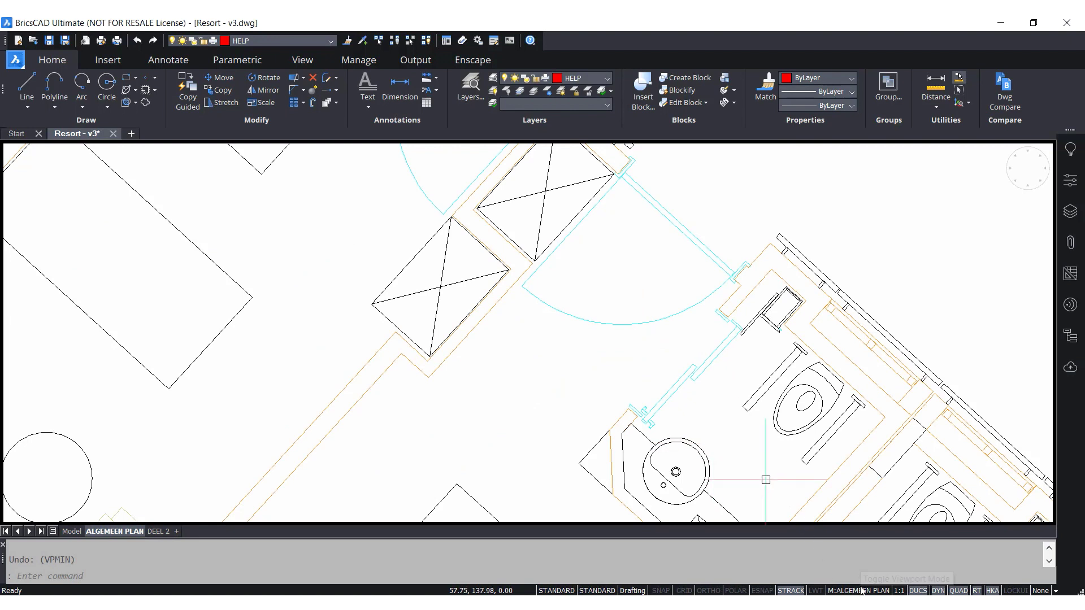